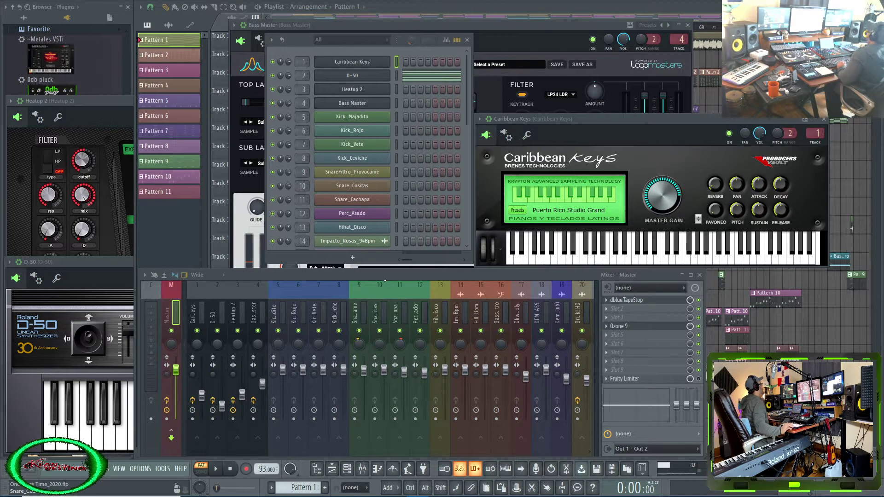
Audition Pattern 1 and inspect the D-50 synthesizer that plays it, closing the instrument when done
{"action": "key", "text": "space"}
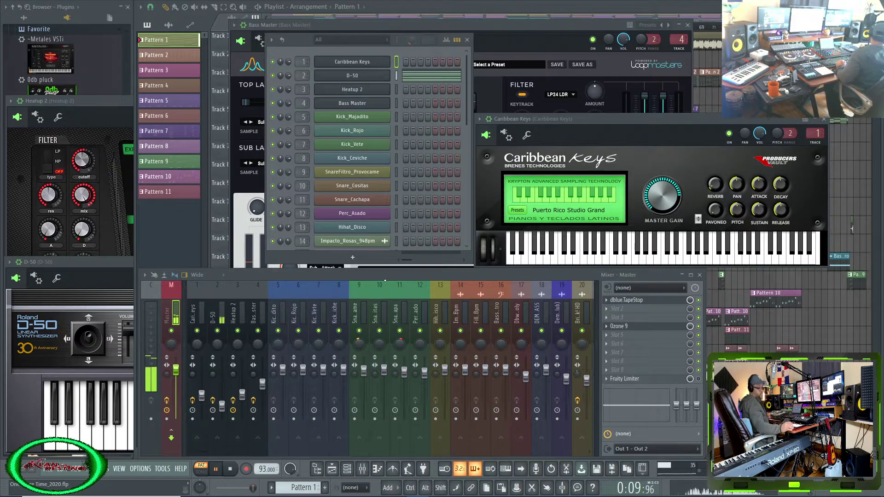
{"action": "key", "text": "space"}
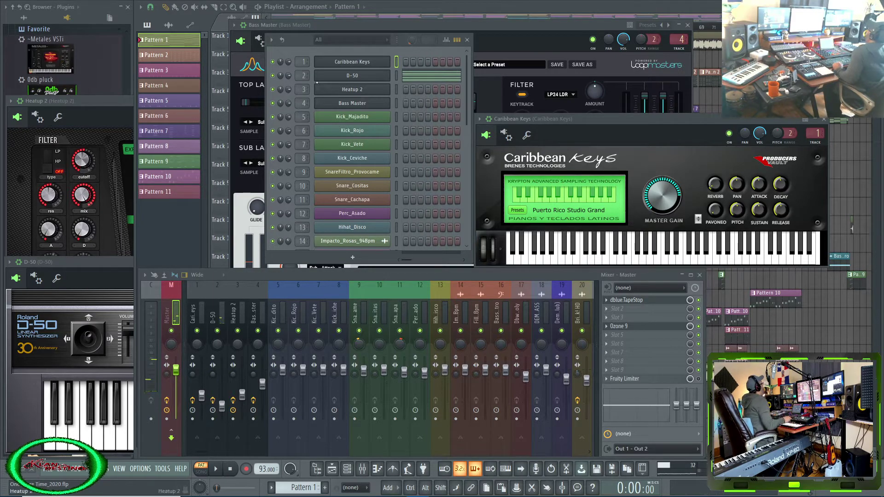
{"action": "left_click", "coordinate": [338, 79]}
{"action": "left_click", "coordinate": [337, 79]}
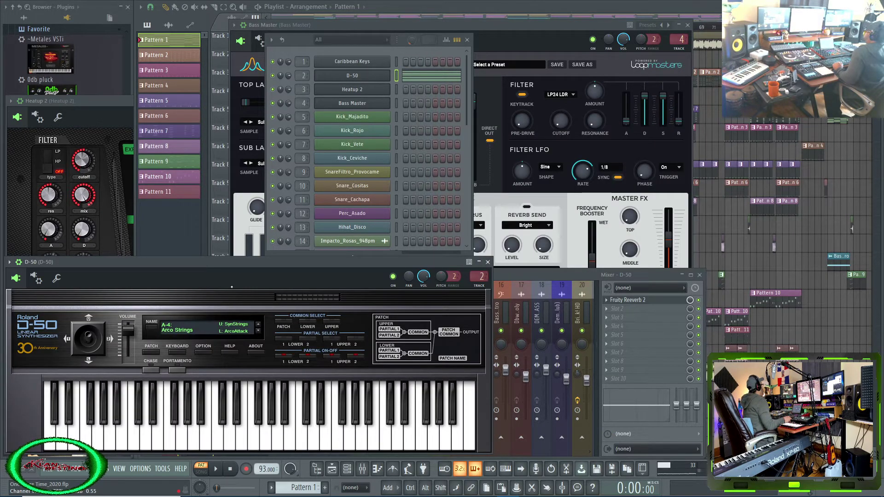
{"action": "left_click_drag", "start_coordinate": [60, 351], "coordinate": [166, 176]}
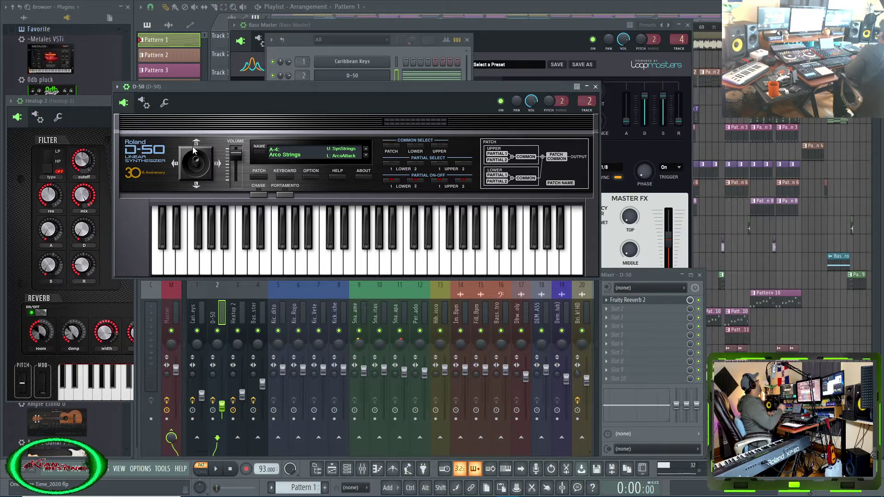
{"action": "left_click", "coordinate": [595, 87]}
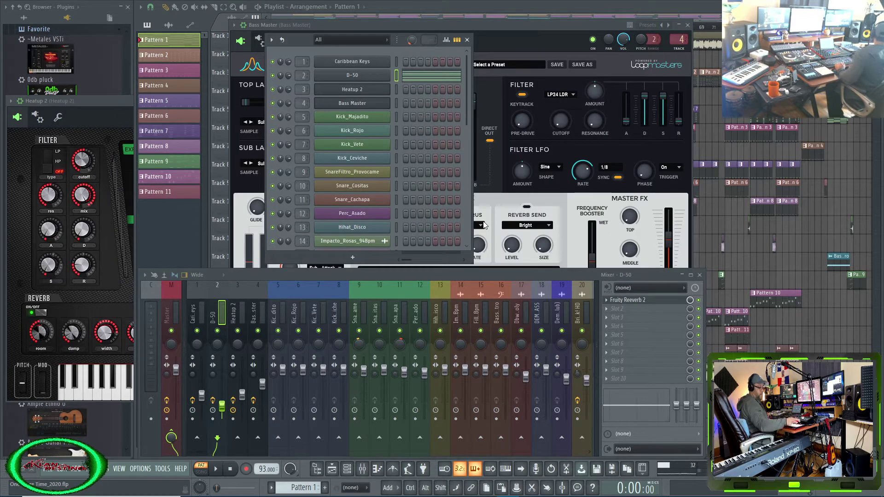
Audition Pattern 2 and open its Caribbean Keys instrument, moving the plugin window over the channel rack
{"action": "key", "text": "KP_Add"}
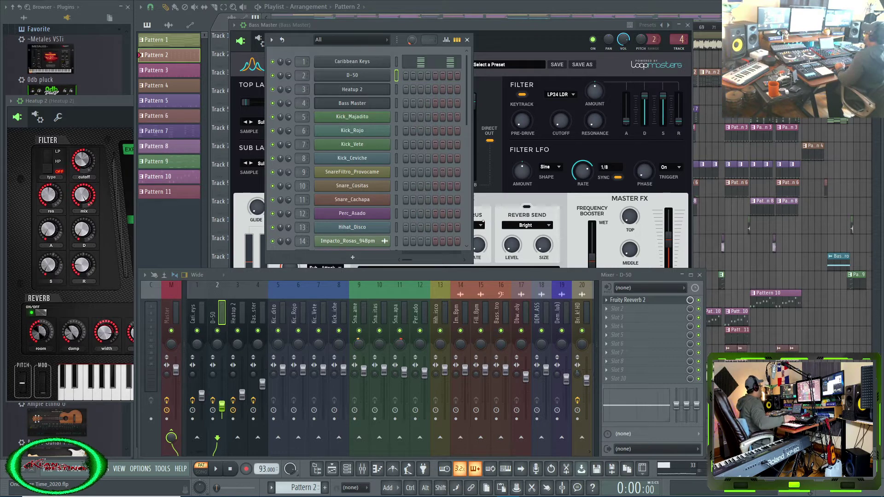
{"action": "key", "text": "space"}
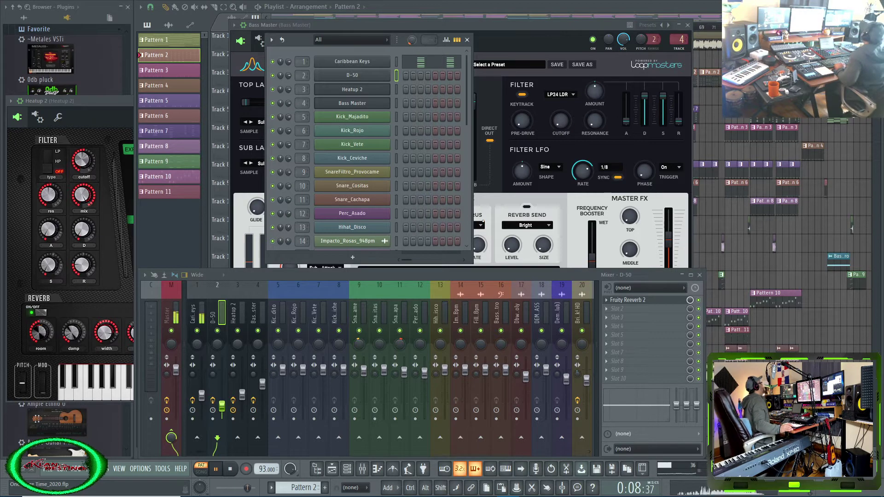
{"action": "key", "text": "space"}
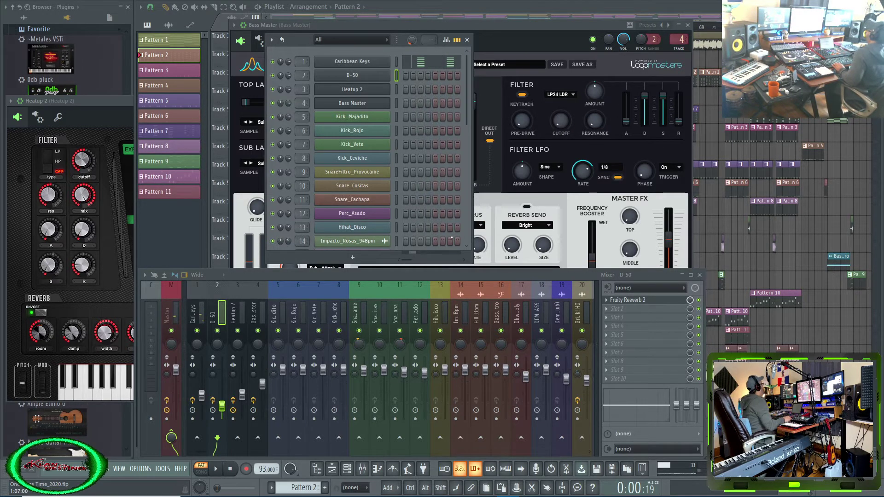
{"action": "left_click", "coordinate": [355, 63]}
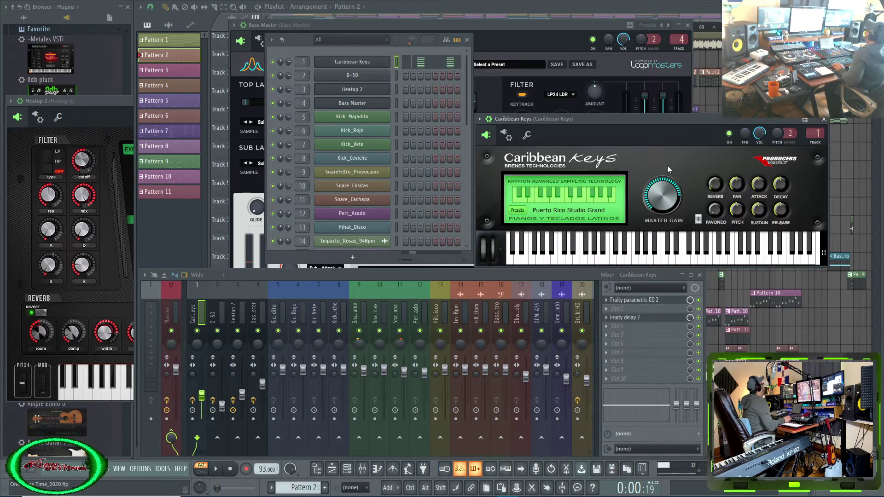
{"action": "left_click_drag", "start_coordinate": [638, 128], "coordinate": [379, 102]}
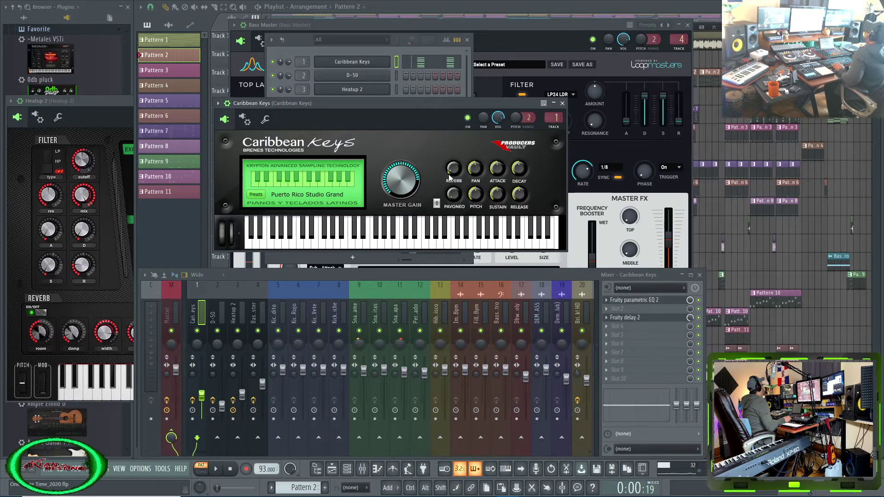
{"action": "left_click_drag", "start_coordinate": [433, 106], "coordinate": [316, 107]}
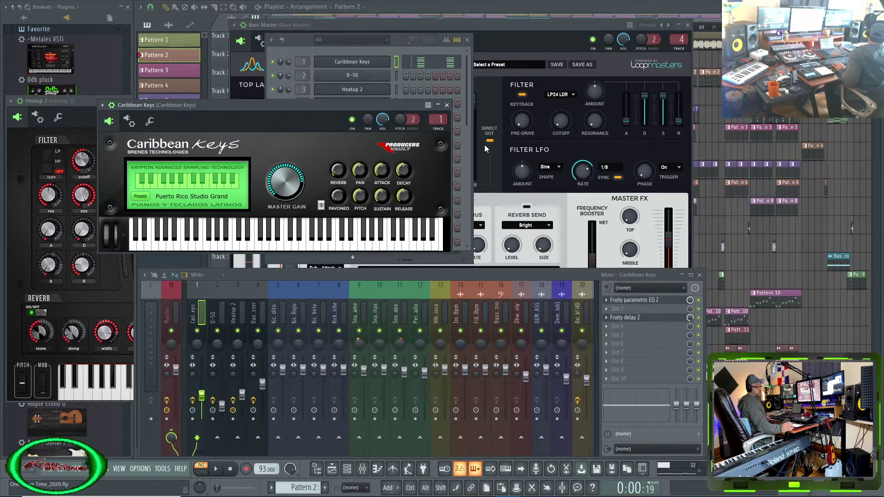
Audition Pattern 3 and Pattern 4 one after the other, stopping playback after each
{"action": "key", "text": "KP_Add"}
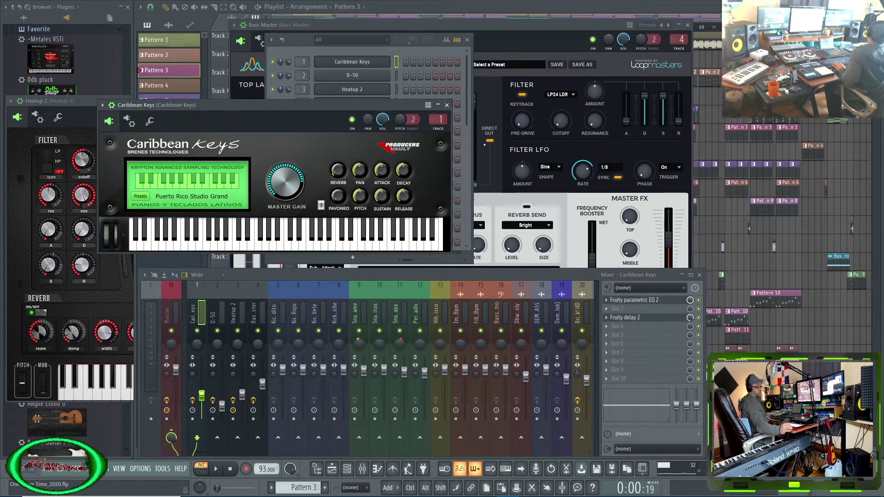
{"action": "key", "text": "space"}
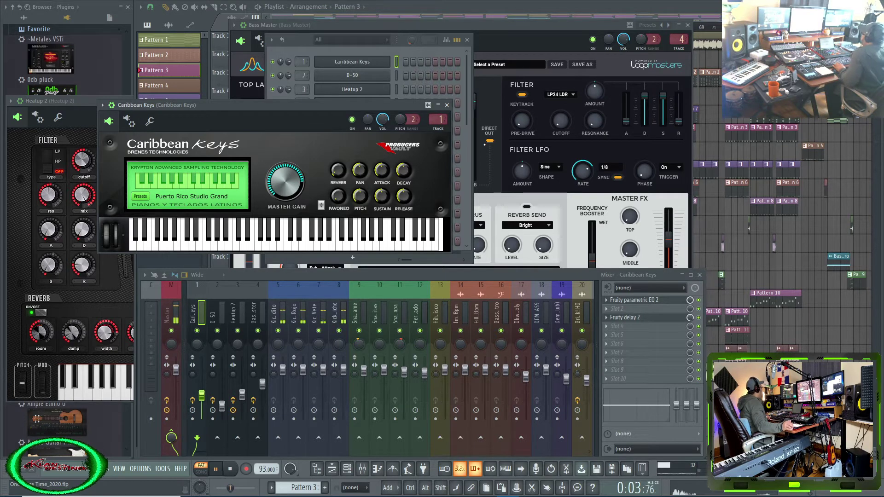
{"action": "key", "text": "space"}
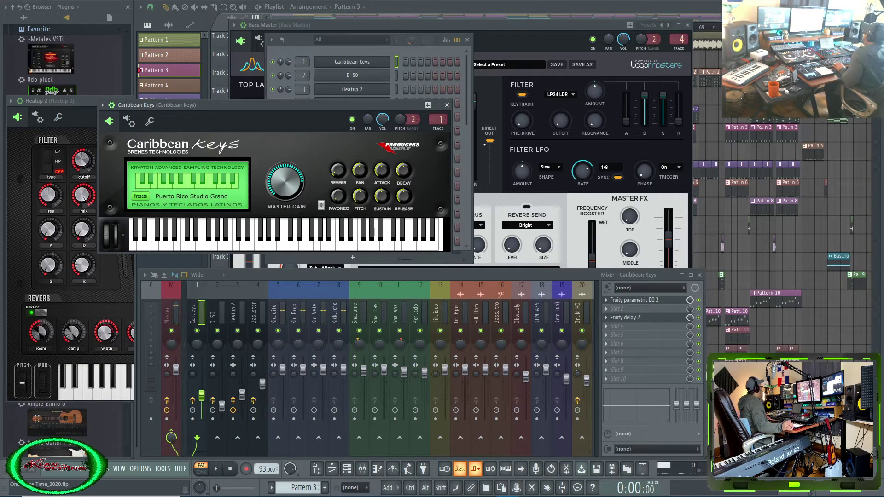
{"action": "key", "text": "space"}
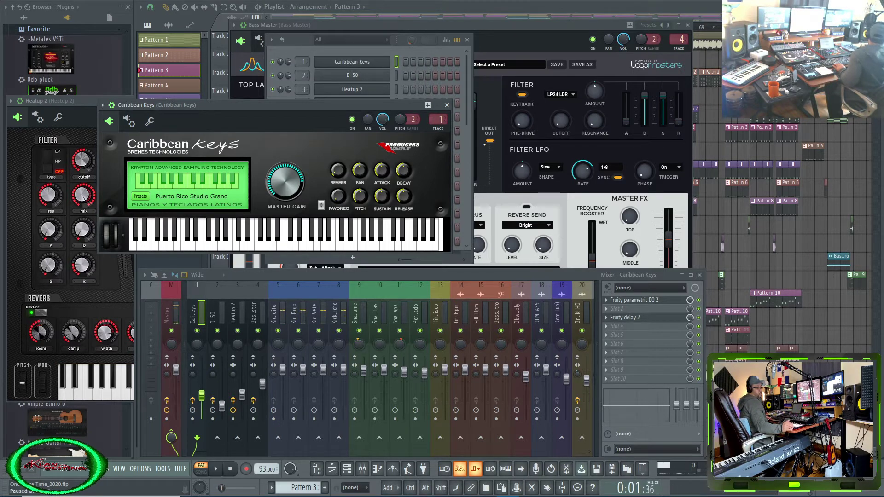
{"action": "key", "text": "KP_Add"}
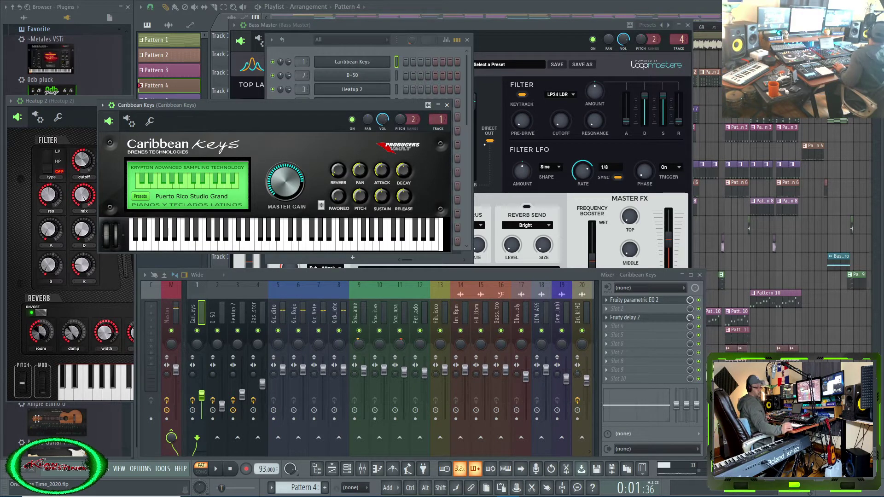
{"action": "key", "text": "space"}
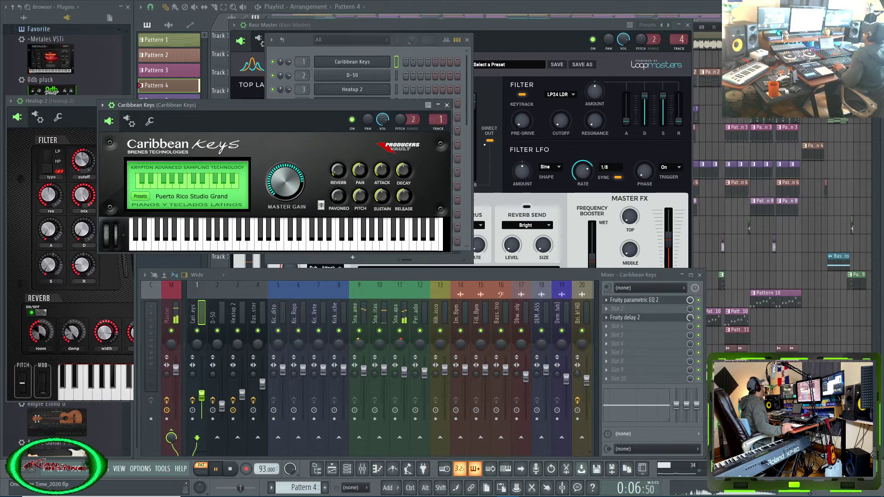
{"action": "key", "text": "space"}
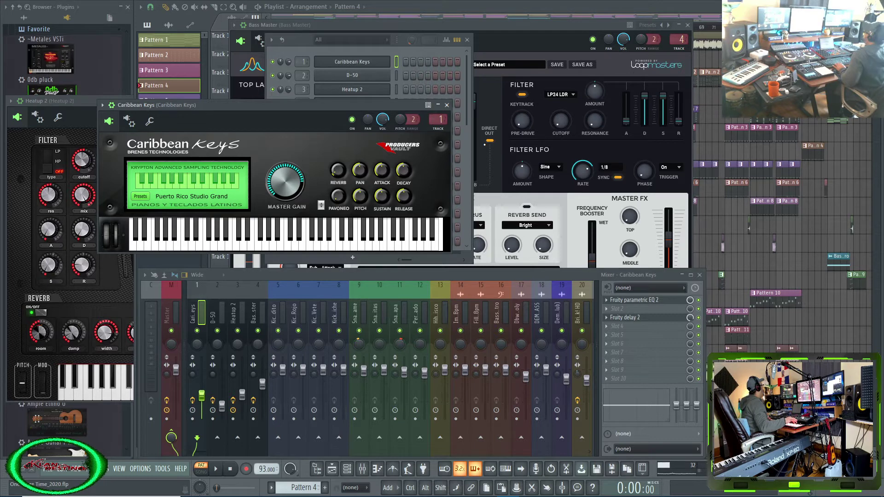
Audition Pattern 5 and Pattern 6 in turn, stopping playback after each
{"action": "key", "text": "KP_Add"}
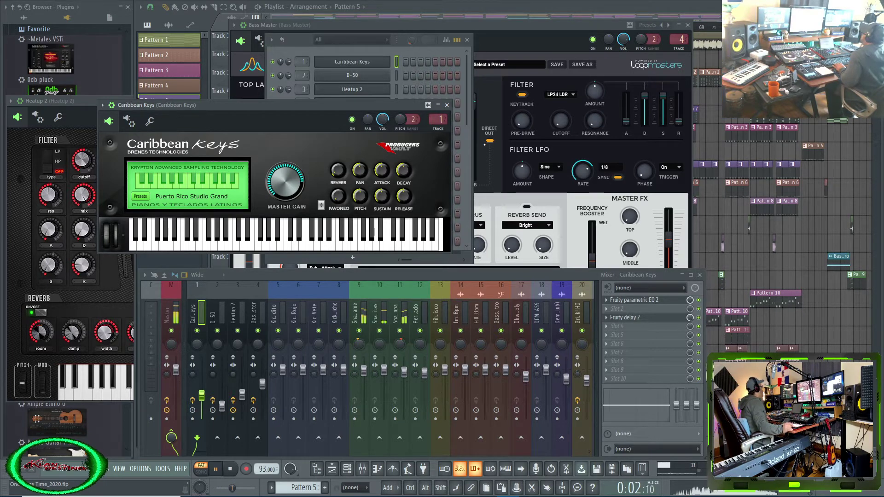
{"action": "key", "text": "space"}
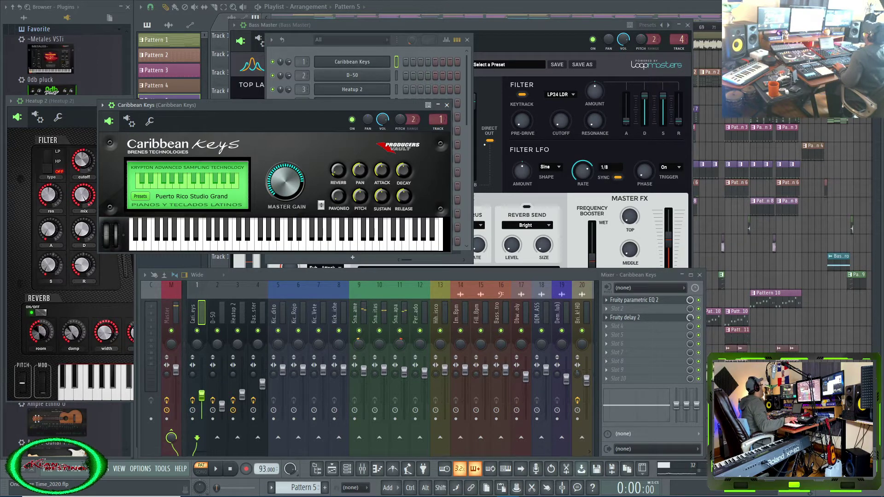
{"action": "key", "text": "KP_Add"}
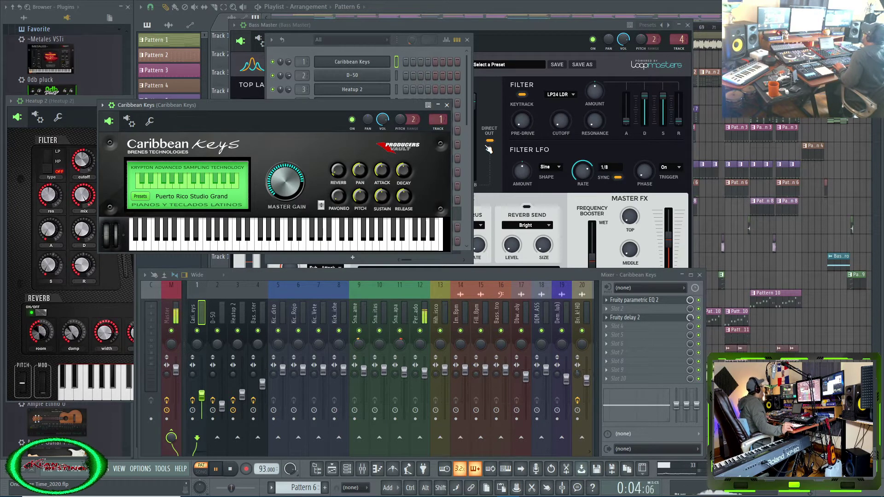
{"action": "key", "text": "space"}
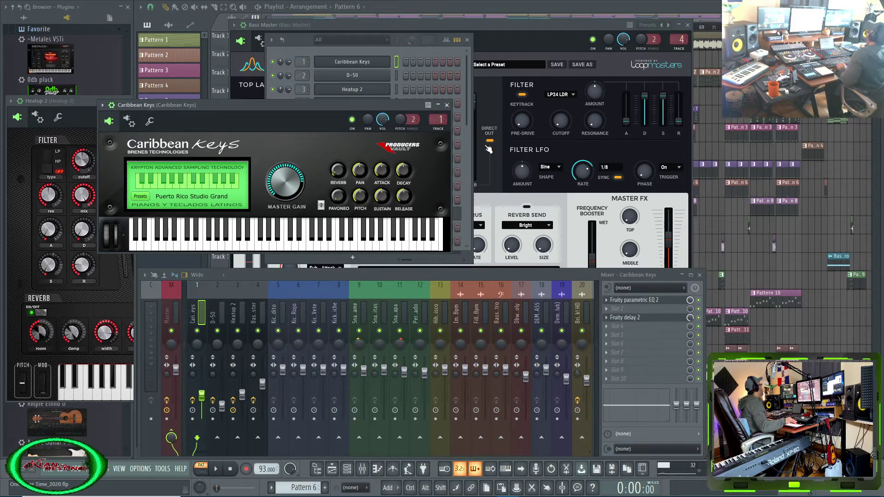
Audition Pattern 7 and Pattern 8 in sequence, stopping playback after each
{"action": "key", "text": "KP_Add"}
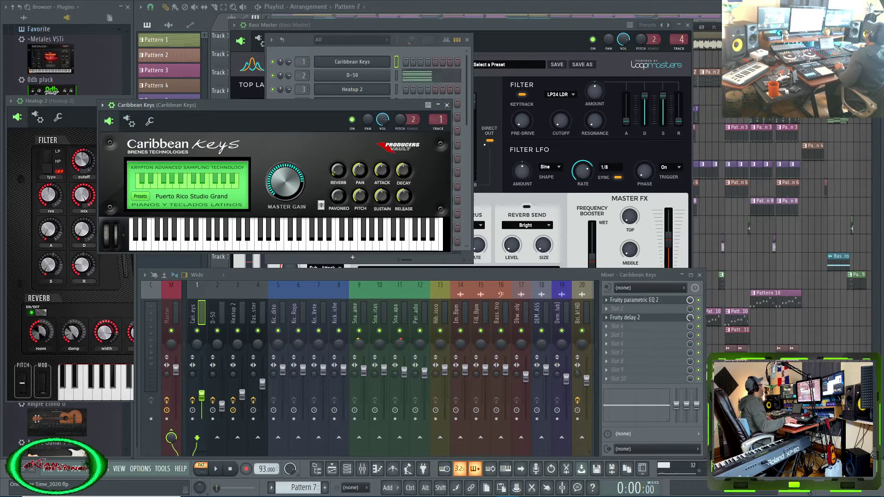
{"action": "key", "text": "space"}
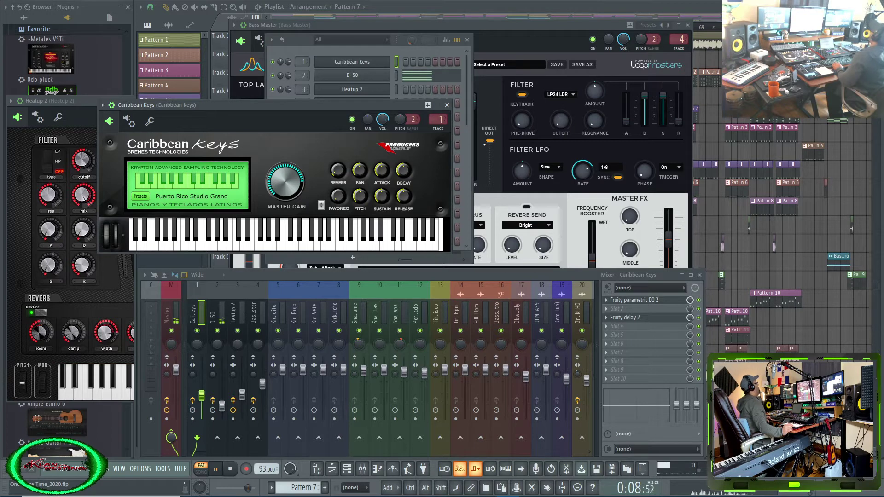
{"action": "key", "text": "space"}
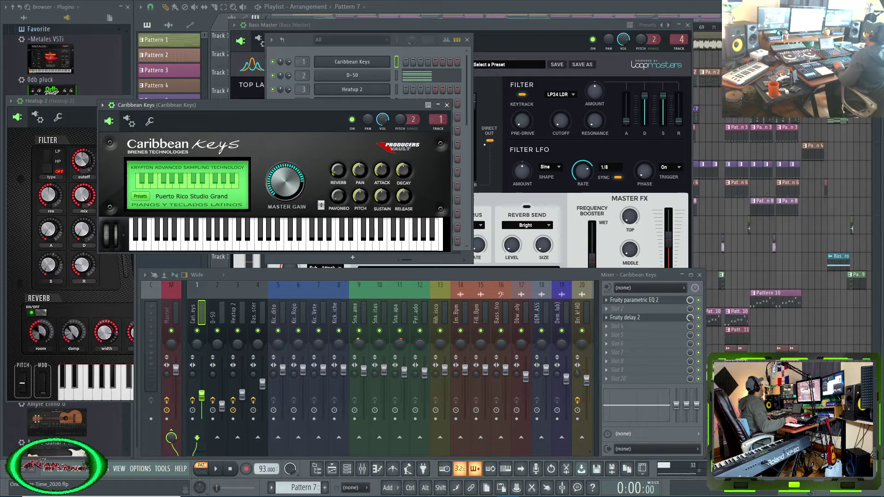
{"action": "key", "text": "KP_Add"}
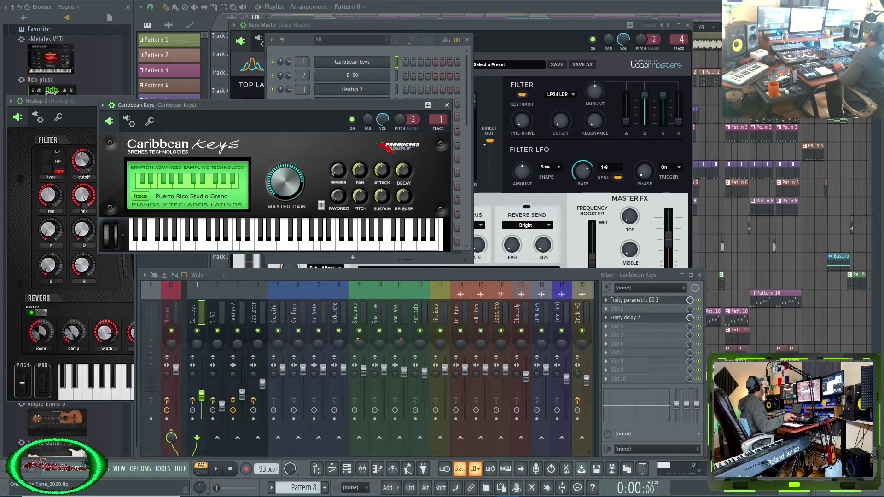
{"action": "key", "text": "space"}
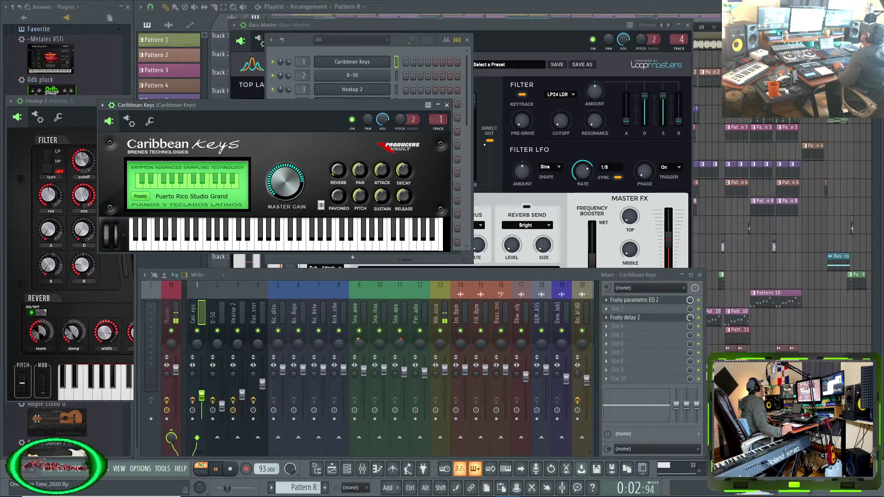
{"action": "key", "text": "space"}
Audition Pattern 9 and bring up the Heatup 2 instrument to show the hit sound it uses
{"action": "key", "text": "KP_Add"}
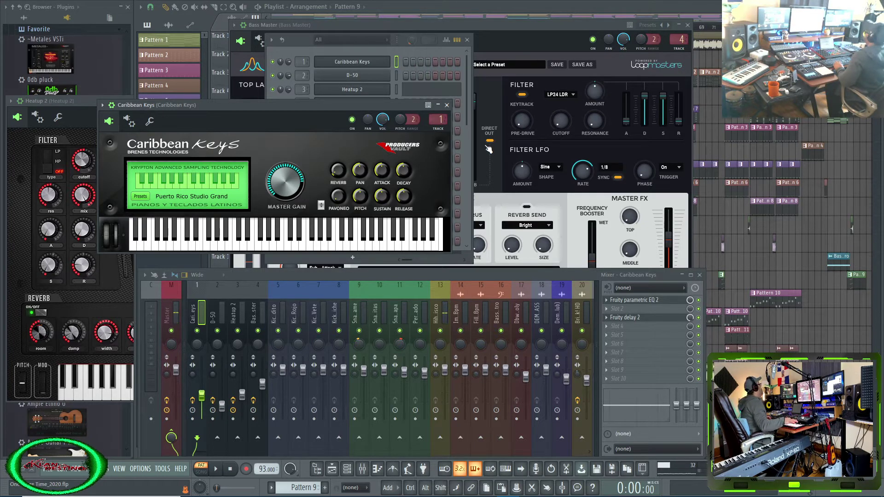
{"action": "key", "text": "space"}
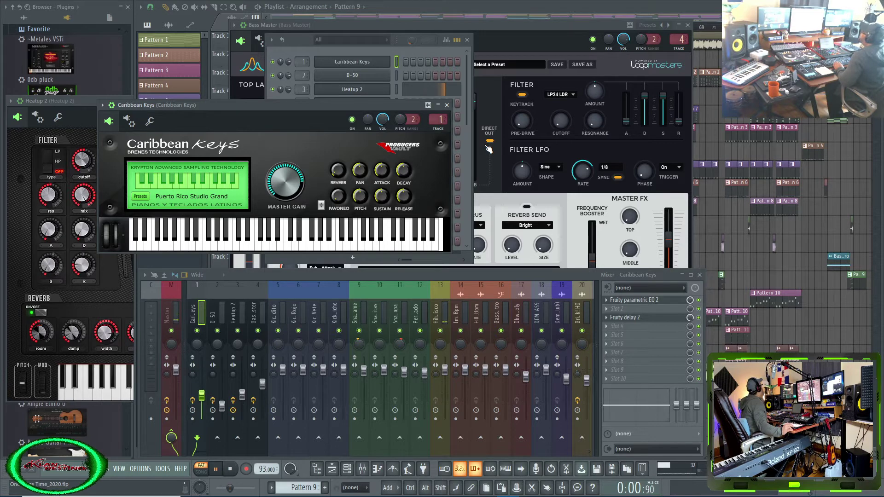
{"action": "key", "text": "space"}
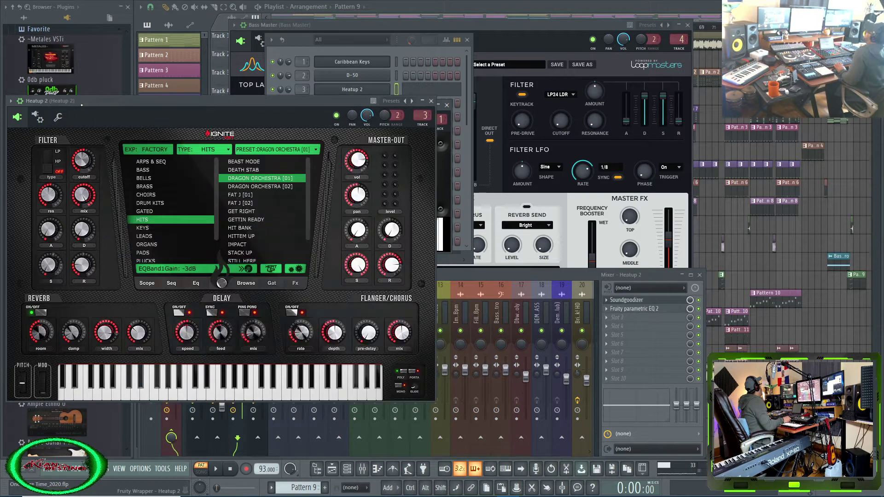
{"action": "left_click", "coordinate": [69, 113]}
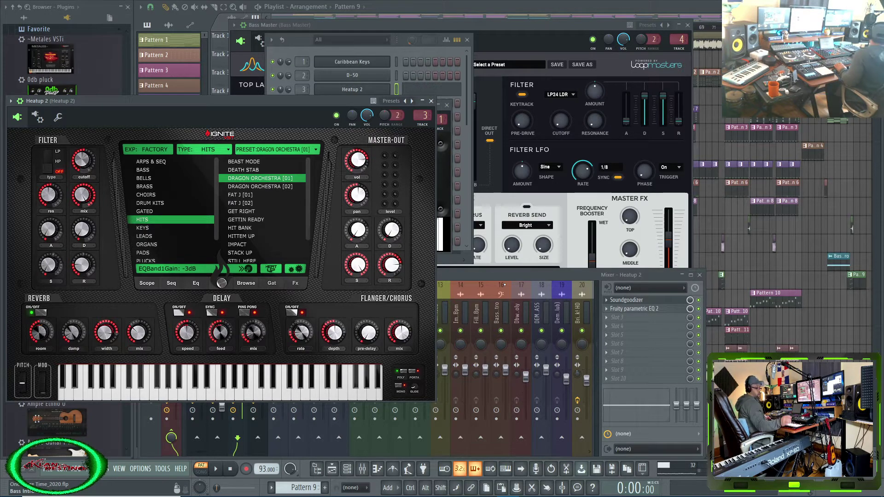
{"action": "key", "text": "space"}
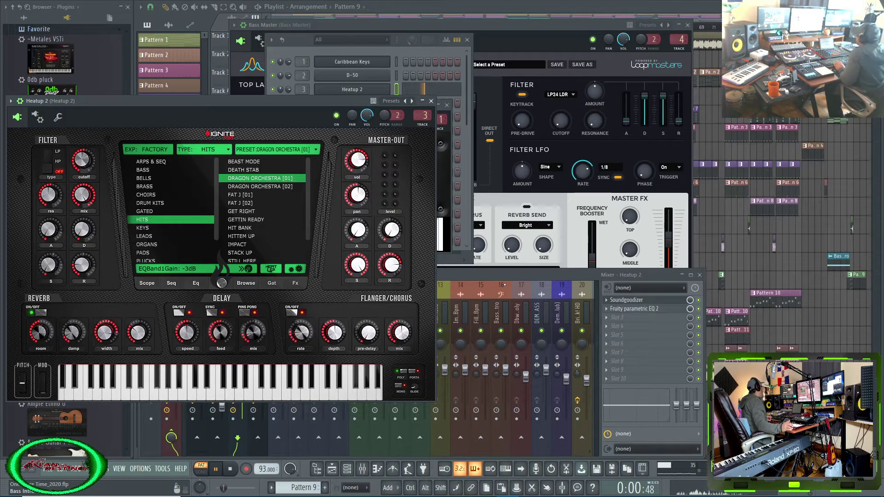
{"action": "key", "text": "space"}
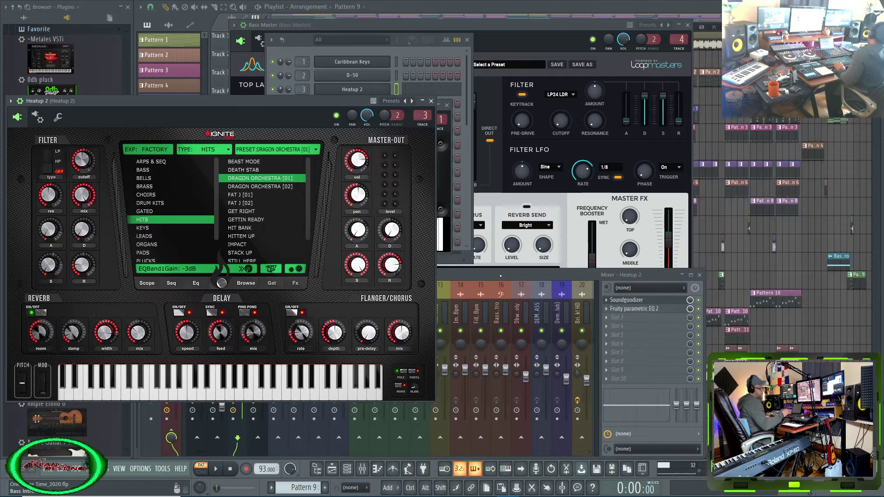
Audition Pattern 10 and show the Bass Master instrument it uses, closing the Heatup 2 and Bass Master windows
{"action": "key", "text": "KP_Add"}
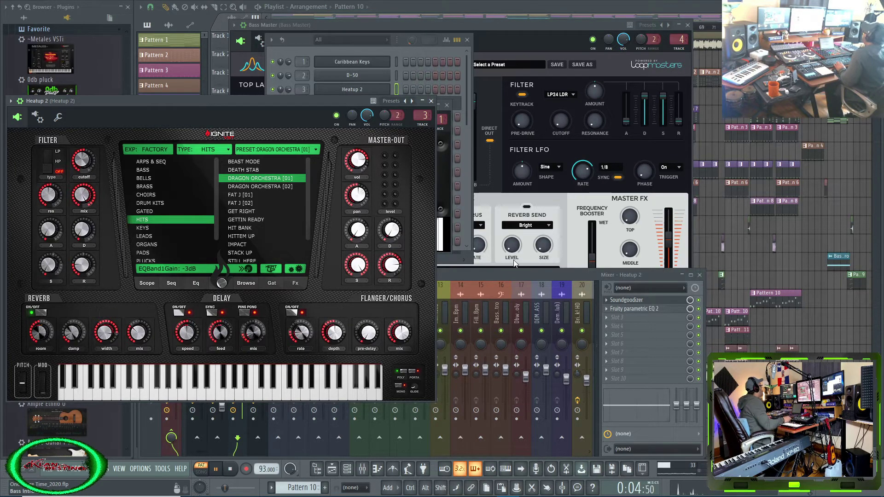
{"action": "left_click", "coordinate": [431, 101]}
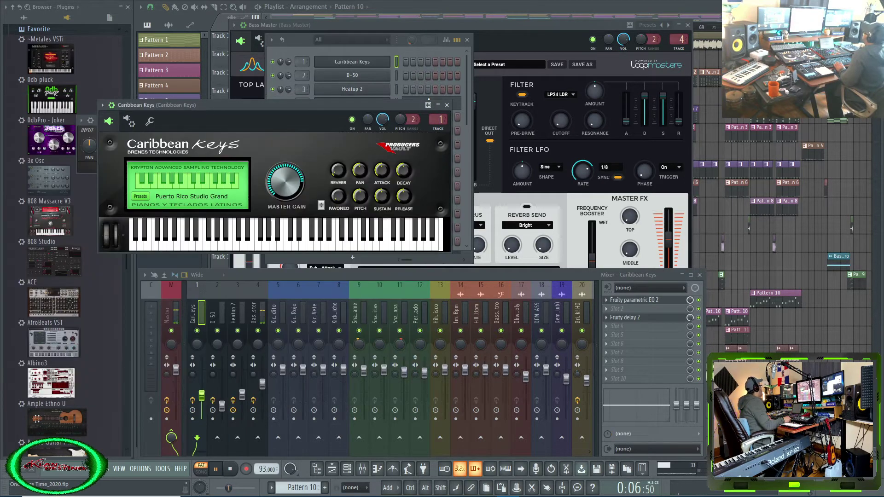
{"action": "left_click", "coordinate": [298, 40]}
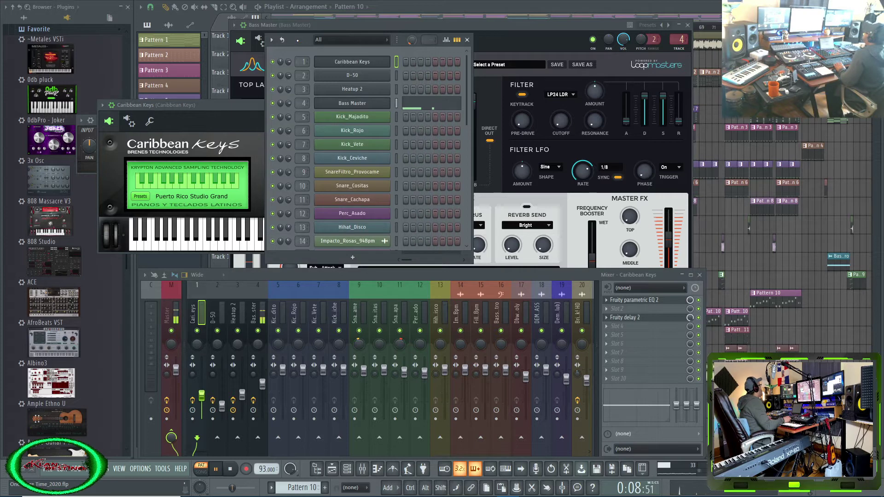
{"action": "key", "text": "space"}
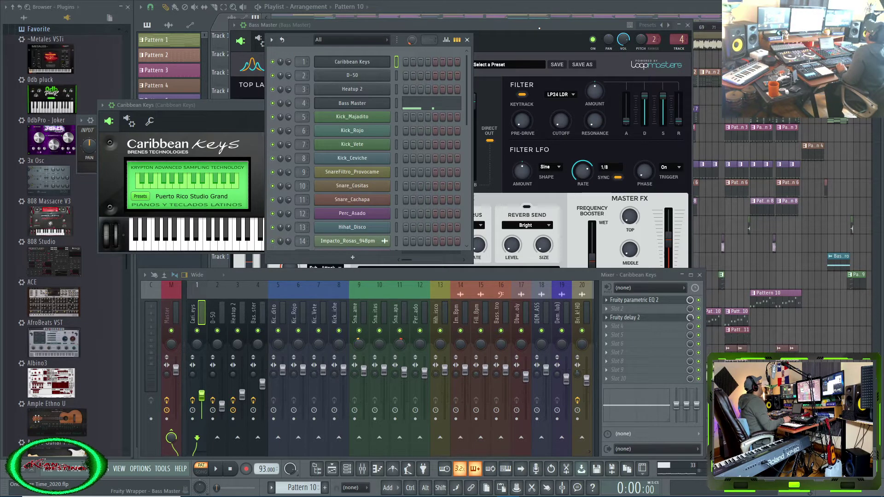
{"action": "left_click", "coordinate": [539, 28]}
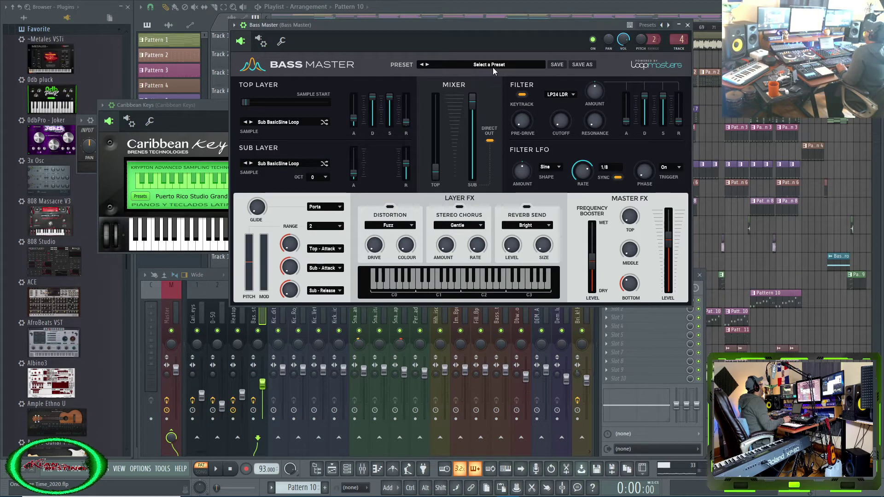
{"action": "left_click", "coordinate": [688, 25]}
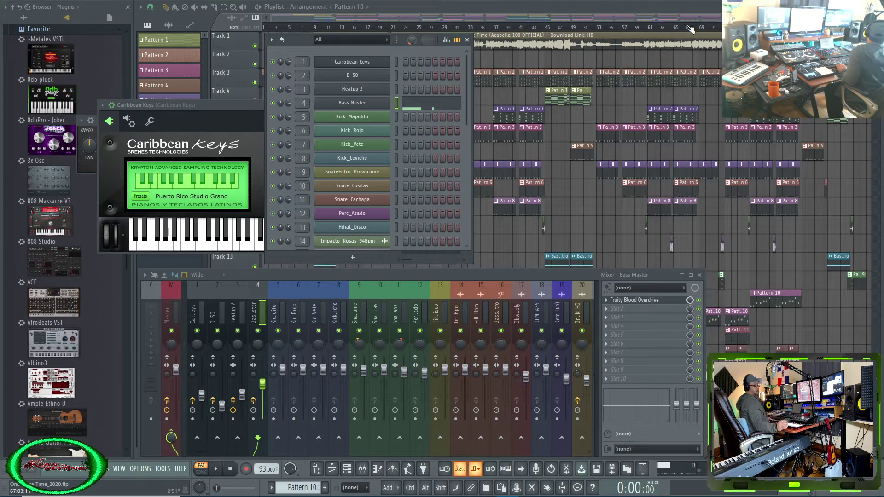
Audition Pattern 11, closing the Caribbean Keys window while it plays, and stop playback
{"action": "key", "text": "KP_Add"}
{"action": "key", "text": "space"}
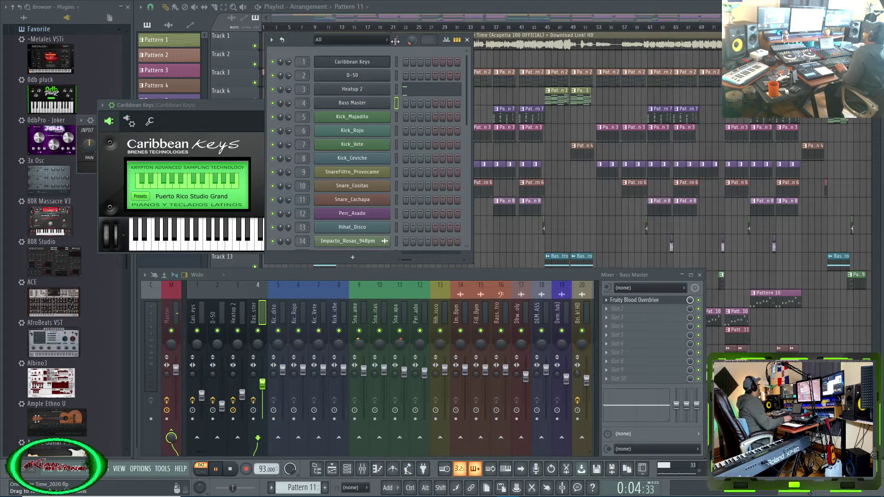
{"action": "left_click", "coordinate": [358, 62]}
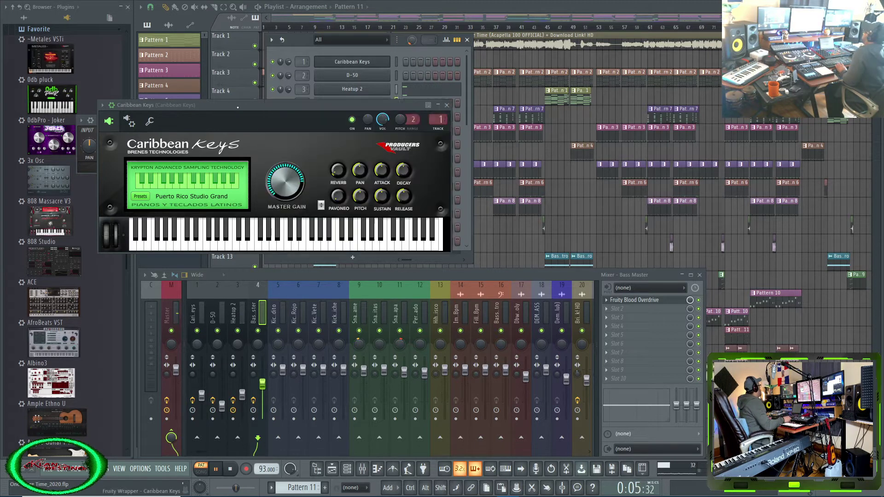
{"action": "left_click", "coordinate": [447, 105]}
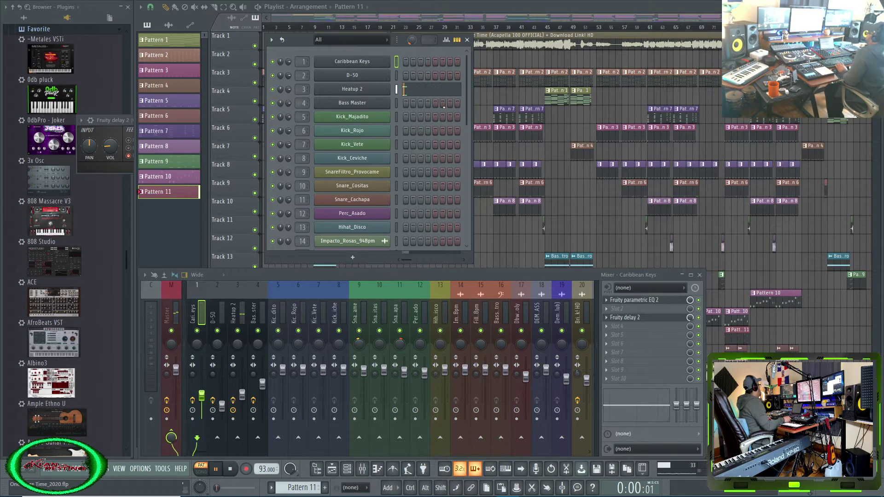
{"action": "key", "text": "space"}
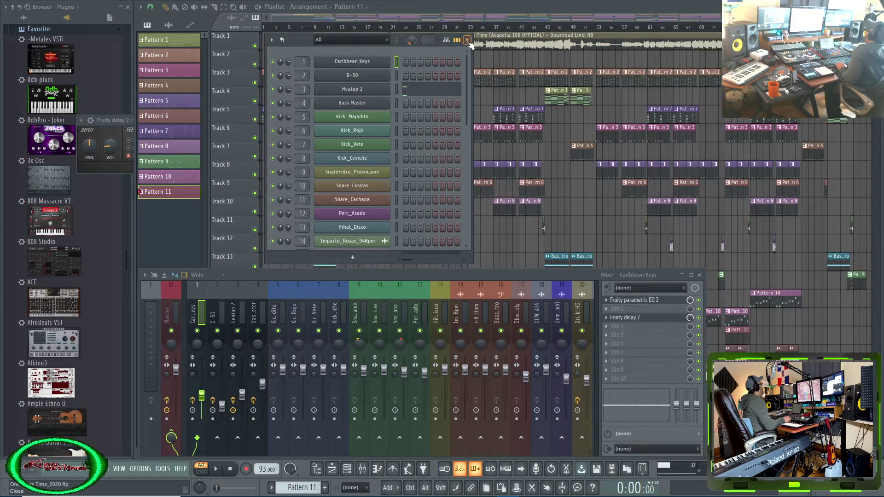
Show the dblue TapeStop effect on the Master mixer track in clear view above the mixer, and close it
{"action": "left_click", "coordinate": [171, 318]}
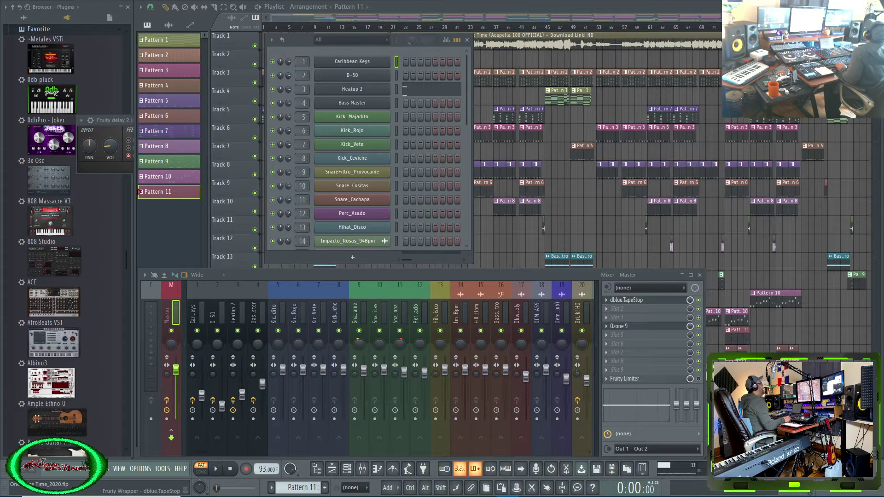
{"action": "left_click_drag", "start_coordinate": [833, 53], "coordinate": [604, 217]}
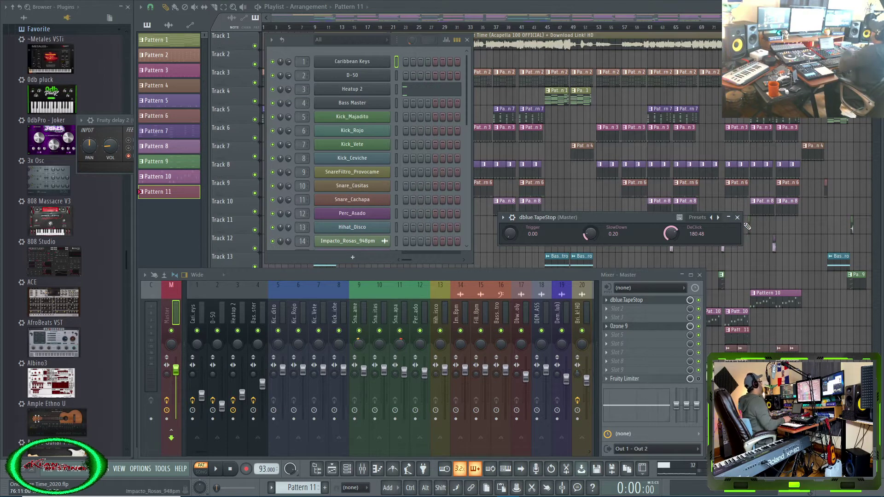
{"action": "left_click", "coordinate": [739, 219]}
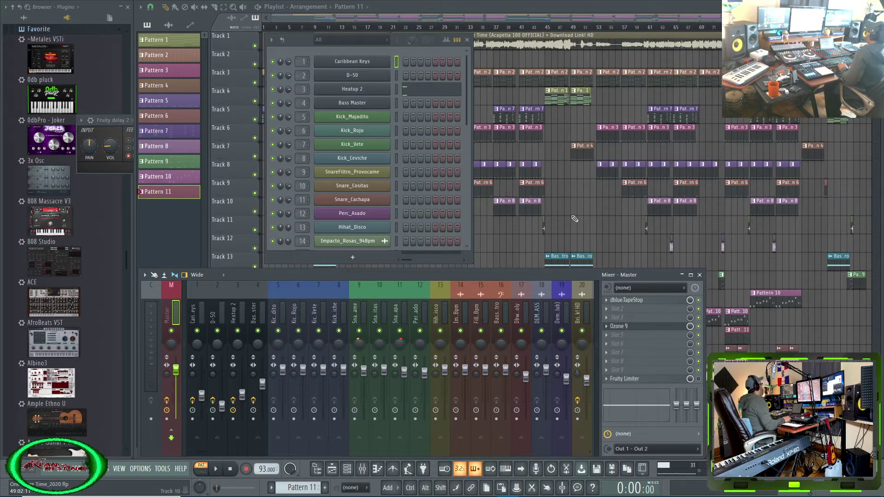
Zoom the playlist in on the opening bars, show the mixer, and play the full arrangement from the start in song mode
{"action": "left_click", "coordinate": [468, 40]}
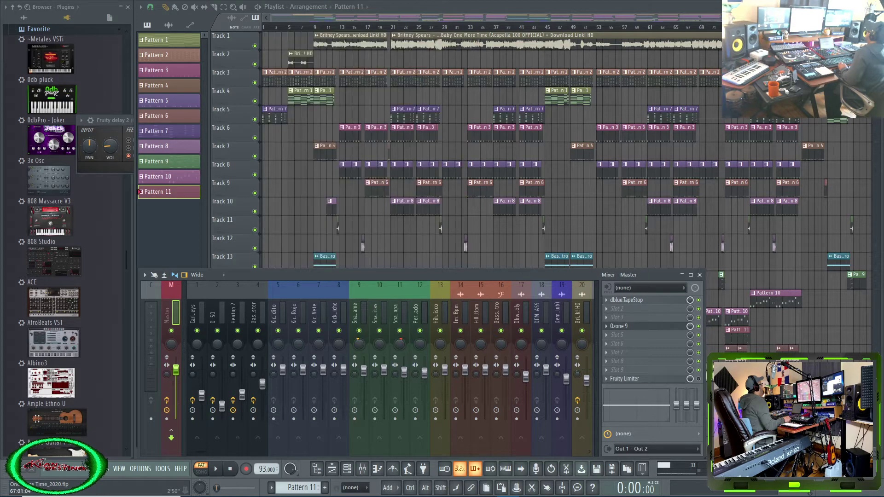
{"action": "left_click_drag", "start_coordinate": [764, 18], "coordinate": [376, 33]}
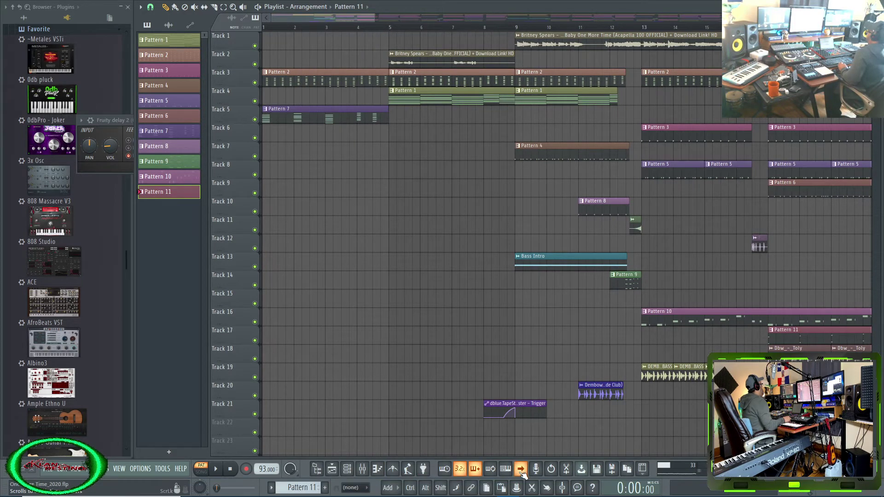
{"action": "left_click", "coordinate": [363, 470]}
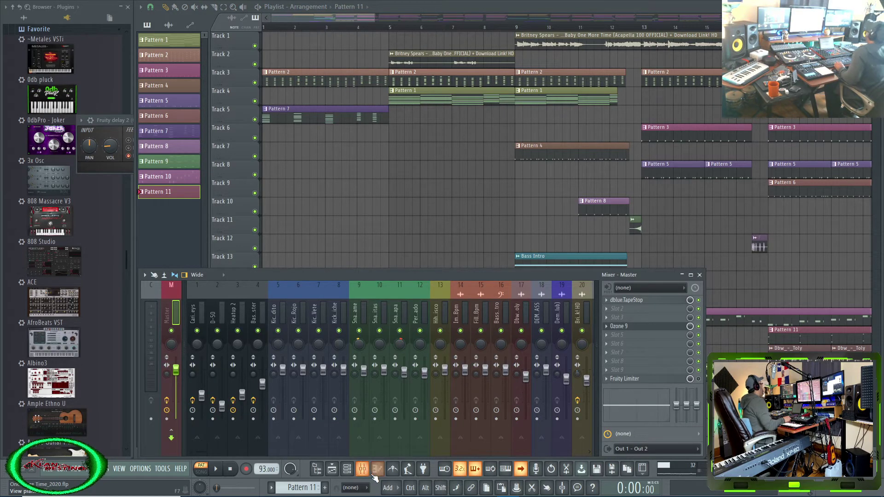
{"action": "key", "text": "l"}
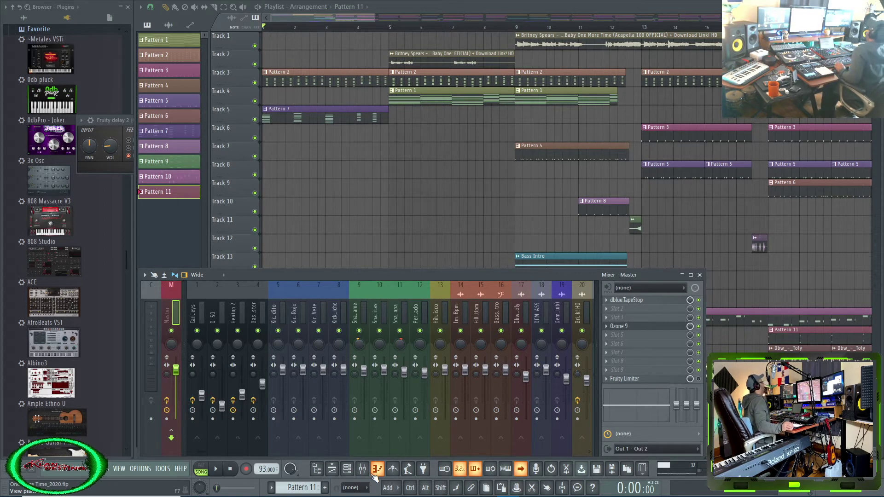
{"action": "key", "text": "space"}
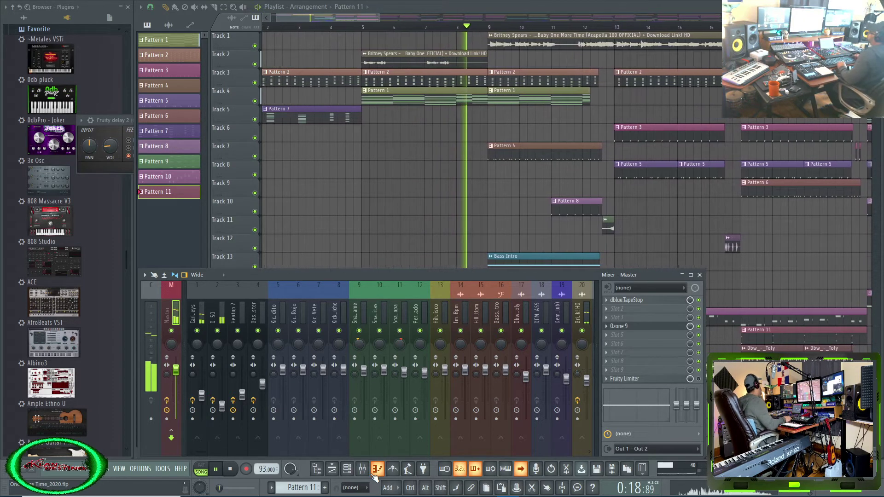
Show the FabFilter Pro-C 2 compressor on the Britney Spears acapella mixer track while the song plays, and close it
{"action": "mouse_move", "coordinate": [1, 496]}
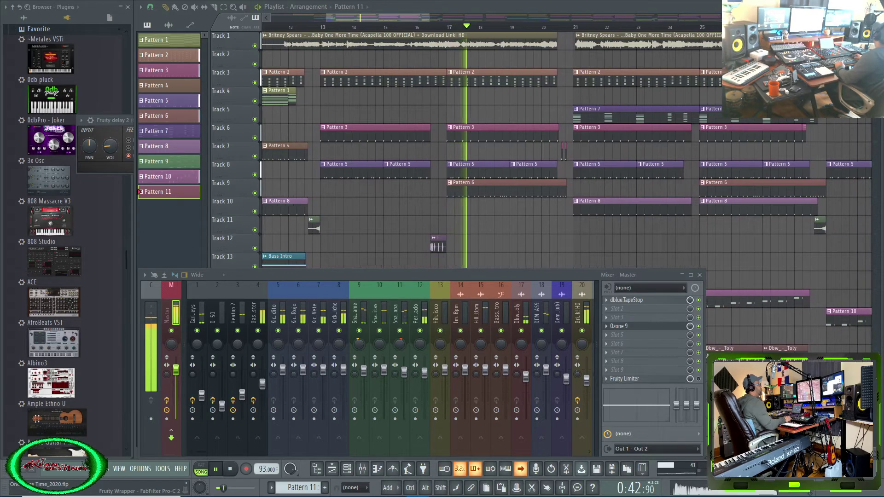
{"action": "left_click", "coordinate": [582, 314]}
{"action": "left_click", "coordinate": [629, 379]}
{"action": "left_click_drag", "start_coordinate": [507, 170], "coordinate": [276, 40]}
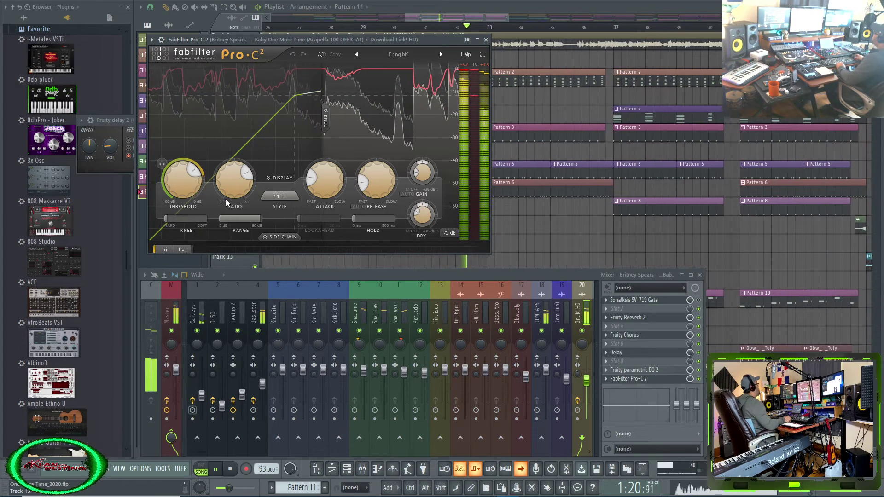
{"action": "left_click", "coordinate": [487, 40]}
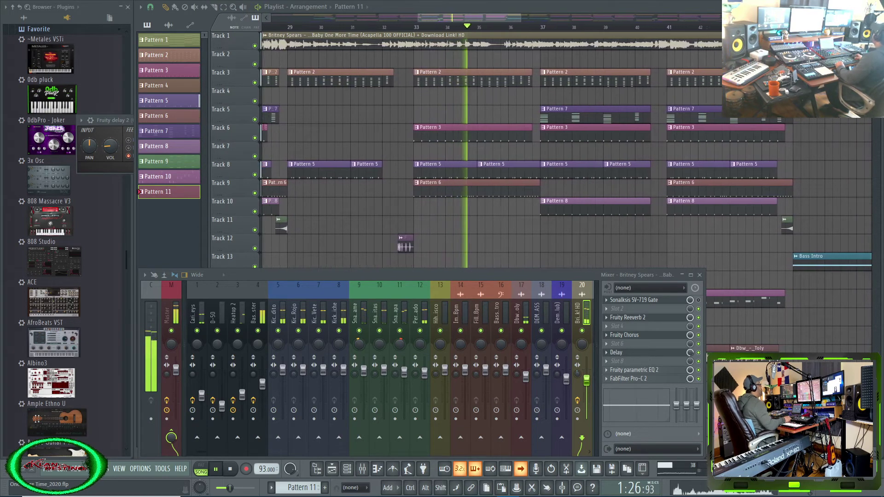
Show the Delay effect on the acapella track, with its window moved clear and shrunk to fit above the mixer
{"action": "left_click", "coordinate": [616, 352]}
{"action": "left_click_drag", "start_coordinate": [714, 17], "coordinate": [268, 26]}
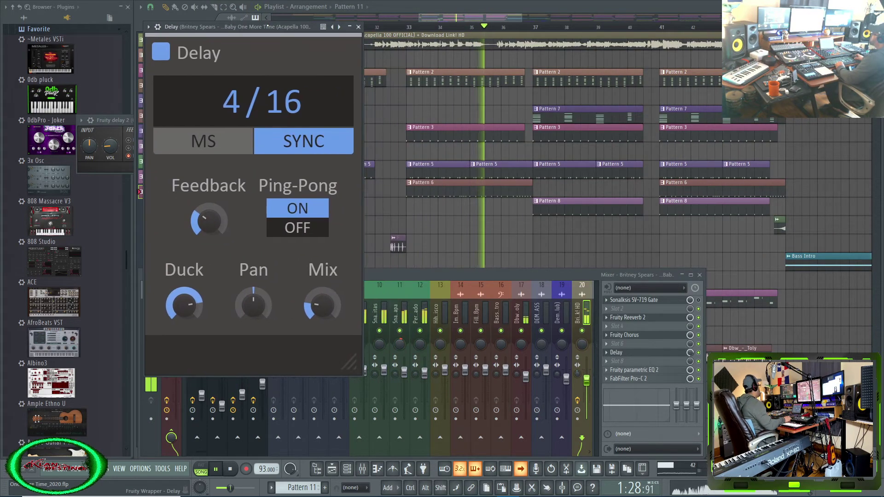
{"action": "left_click_drag", "start_coordinate": [350, 364], "coordinate": [289, 260]}
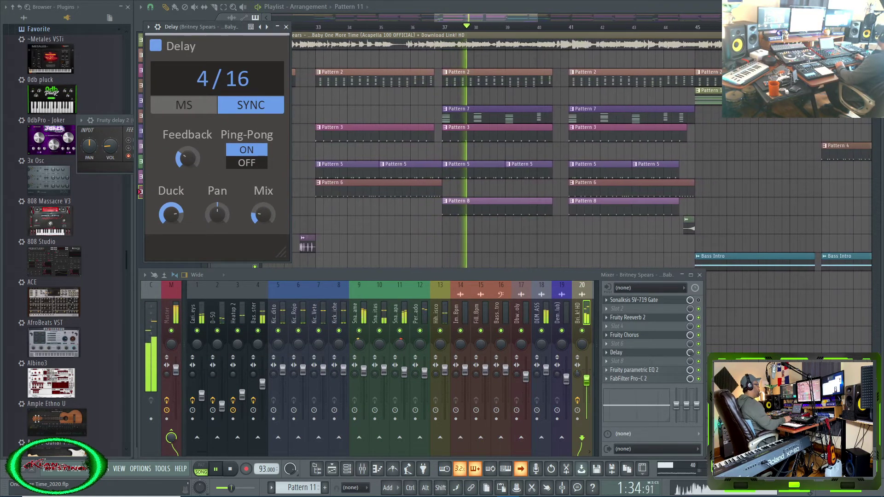
Show the Soundgoodizer effect on the Heatup 2 mixer track and place its window beside the Delay
{"action": "left_click", "coordinate": [235, 315]}
{"action": "left_click", "coordinate": [628, 300]}
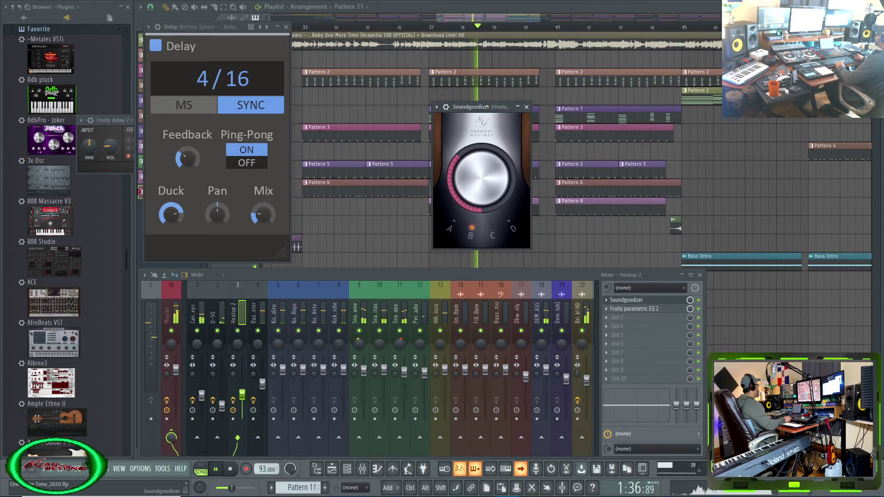
{"action": "left_click_drag", "start_coordinate": [488, 107], "coordinate": [367, 102]}
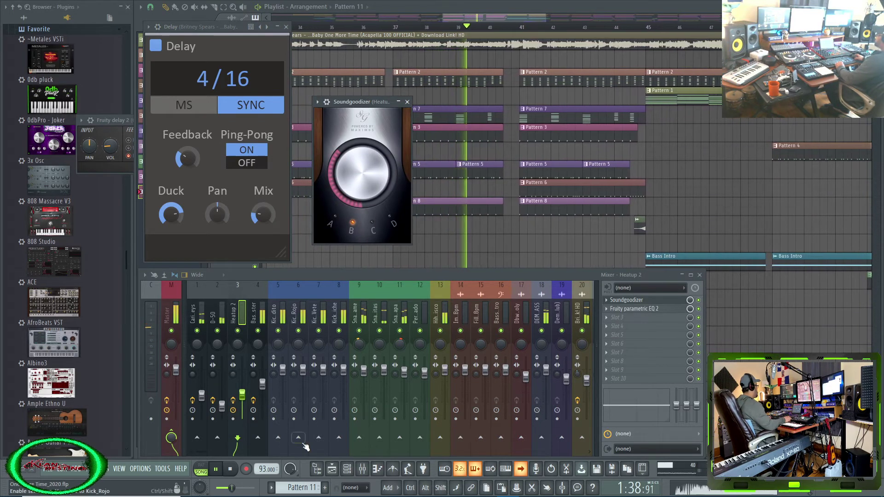
Show the Caribbean Keys and D-50 instruments one above the other, closing the channel rack and Delay windows
{"action": "left_click", "coordinate": [349, 471]}
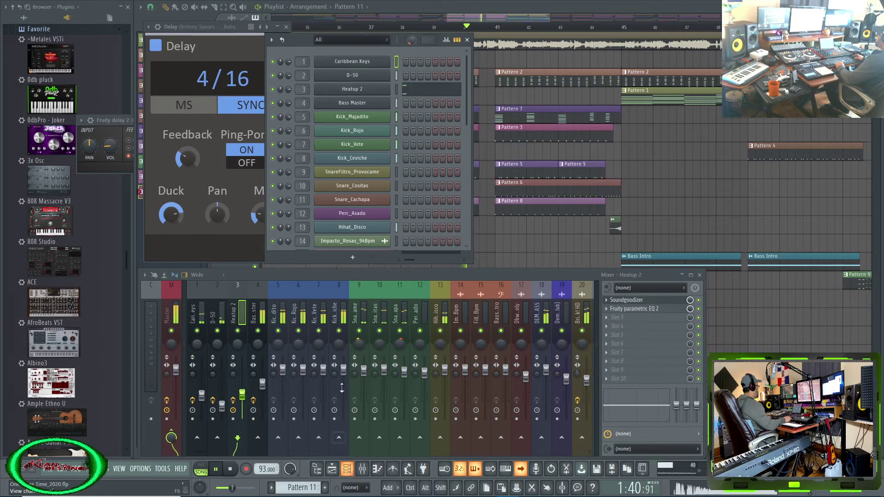
{"action": "left_click", "coordinate": [361, 66]}
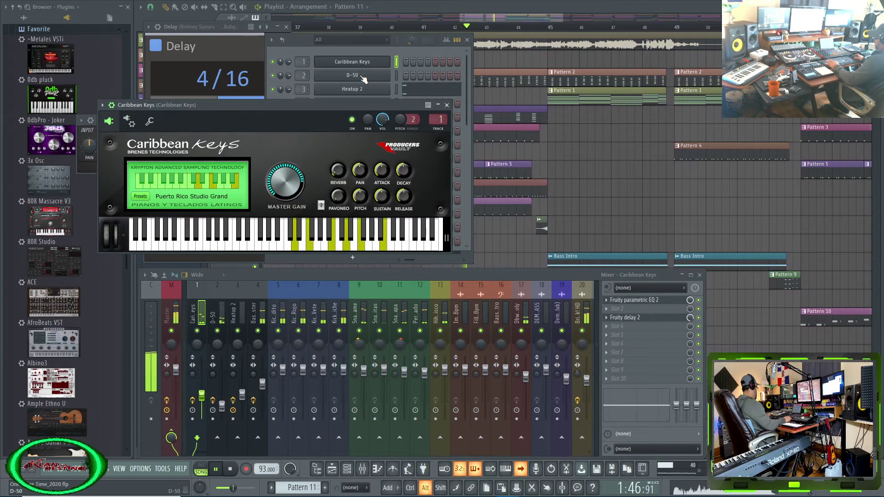
{"action": "left_click", "coordinate": [364, 78]}
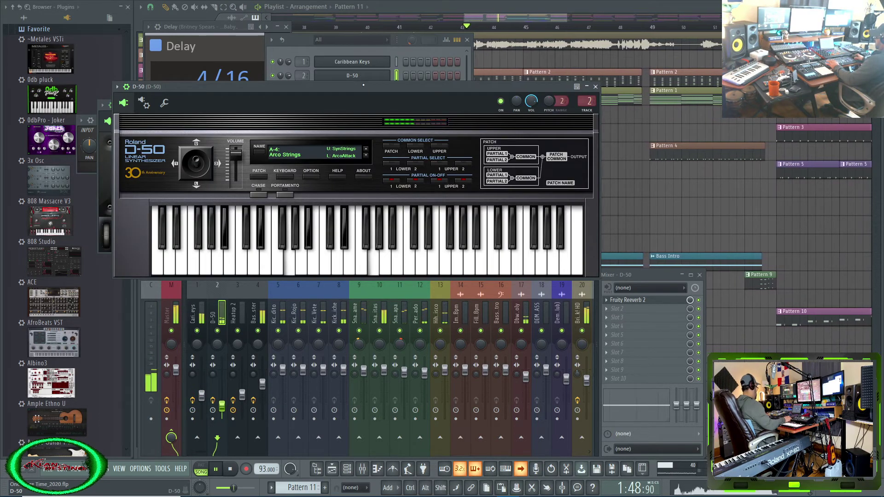
{"action": "left_click_drag", "start_coordinate": [364, 86], "coordinate": [259, 261]}
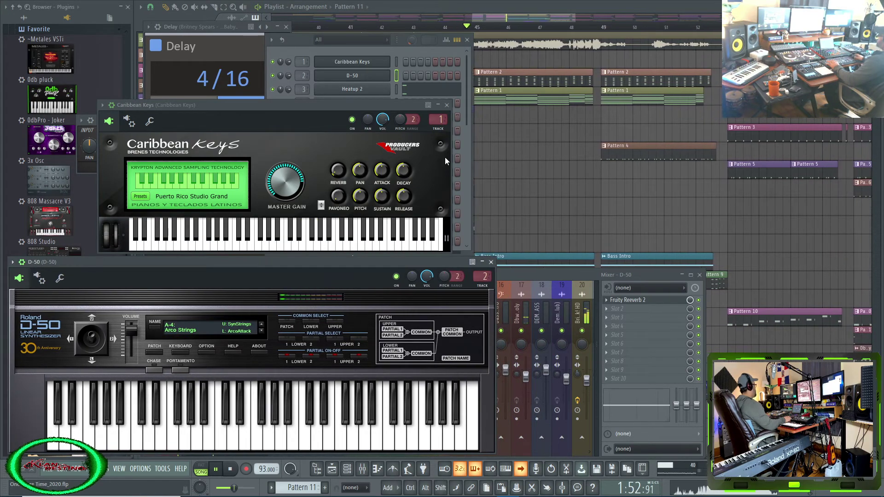
{"action": "left_click", "coordinate": [467, 40]}
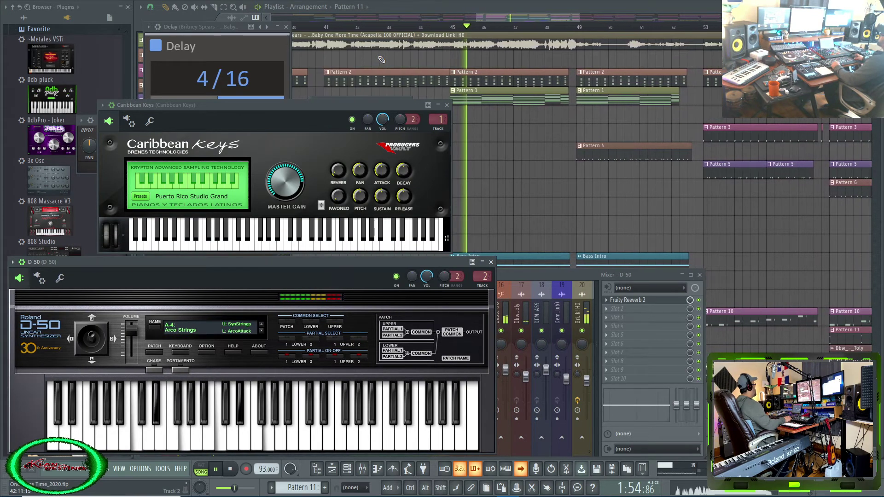
{"action": "left_click", "coordinate": [286, 26]}
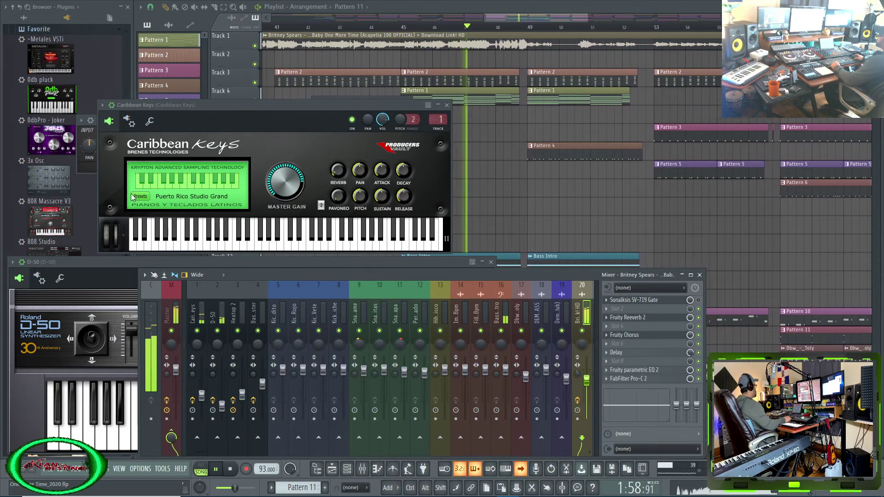
{"action": "left_click", "coordinate": [100, 264]}
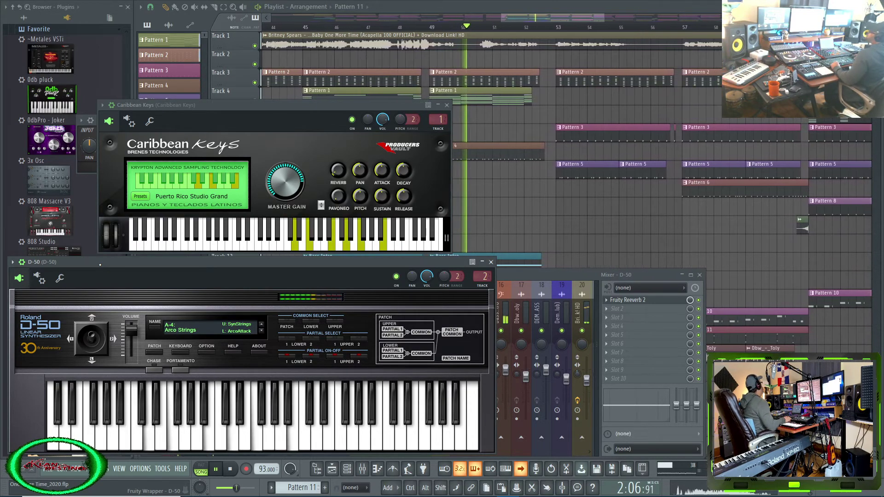
Close the Caribbean Keys, D-50 and Soundgoodizer windows, and move the Caribbean Keys Fruity Delay 2 into full view over the playlist
{"action": "left_click", "coordinate": [448, 106]}
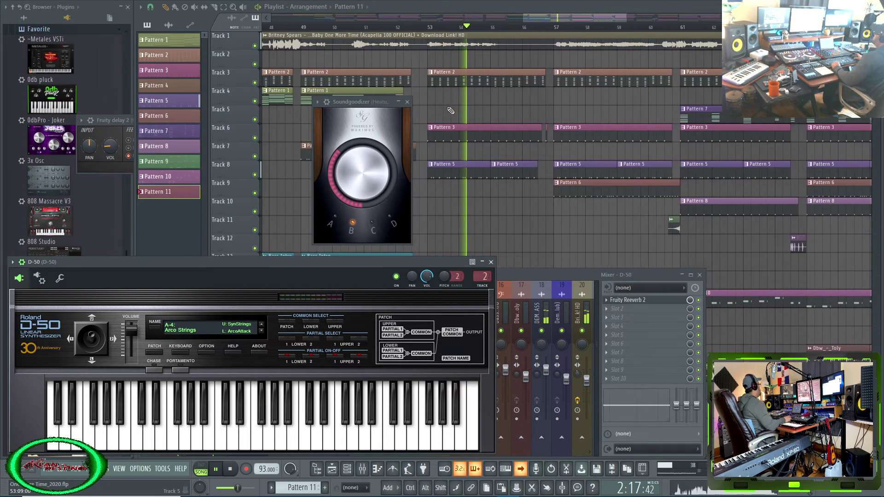
{"action": "left_click", "coordinate": [490, 262]}
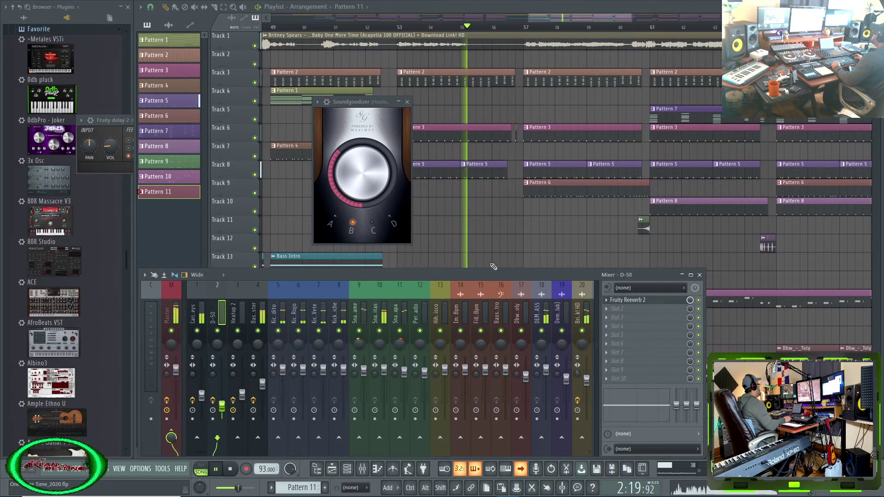
{"action": "left_click", "coordinate": [407, 101]}
{"action": "left_click_drag", "start_coordinate": [108, 120], "coordinate": [331, 197]}
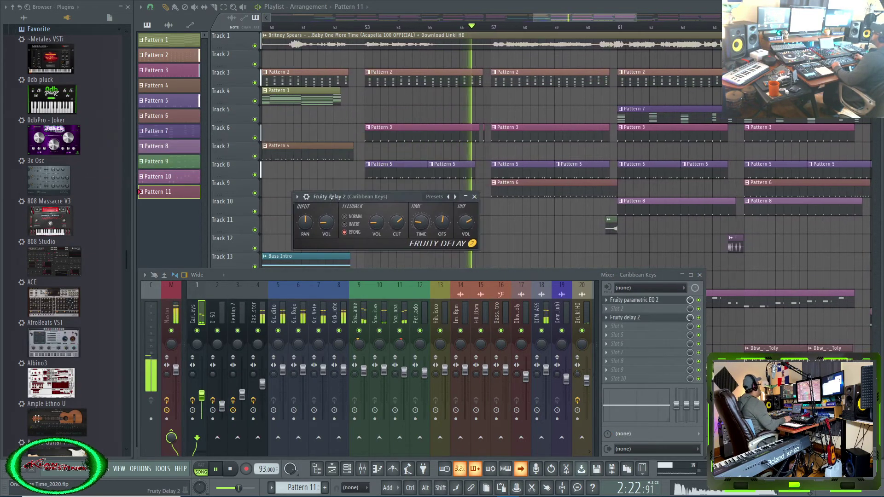
Close the Fruity Delay 2 window and look through the favorite instrument plugins in the browser down to Xpand!2 while the song plays
{"action": "left_click", "coordinate": [474, 197]}
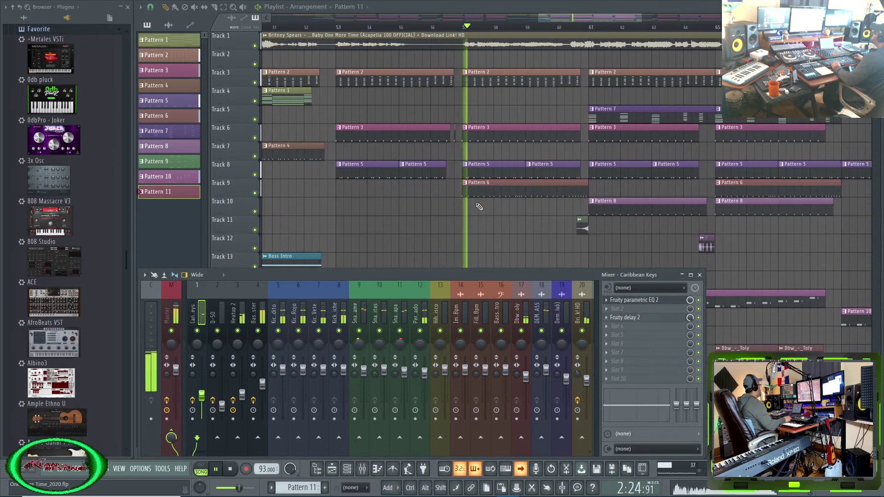
{"action": "scroll", "coordinate": [70, 182], "scroll_direction": "down", "scroll_amount": 5}
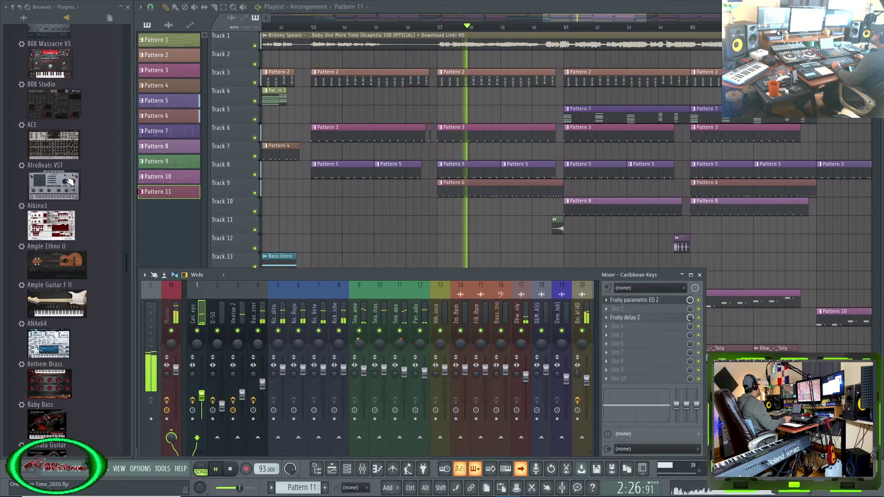
{"action": "scroll", "coordinate": [70, 182], "scroll_direction": "down", "scroll_amount": 6}
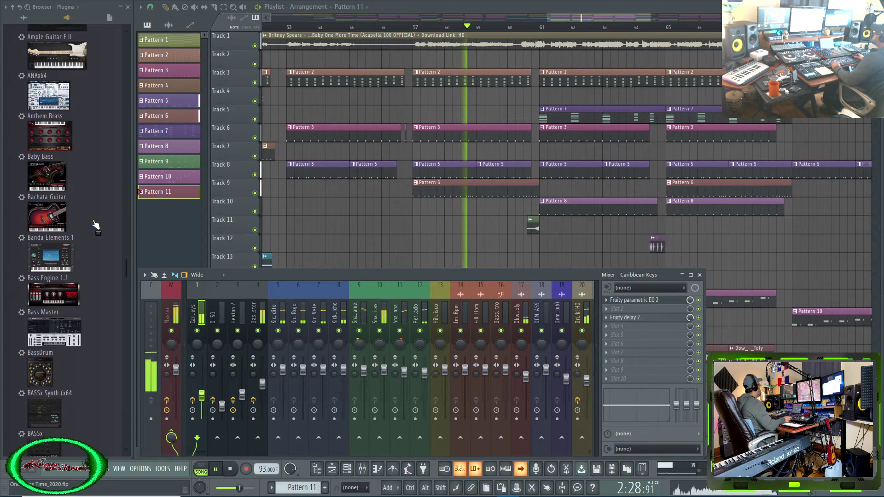
{"action": "scroll", "coordinate": [96, 224], "scroll_direction": "down", "scroll_amount": 8}
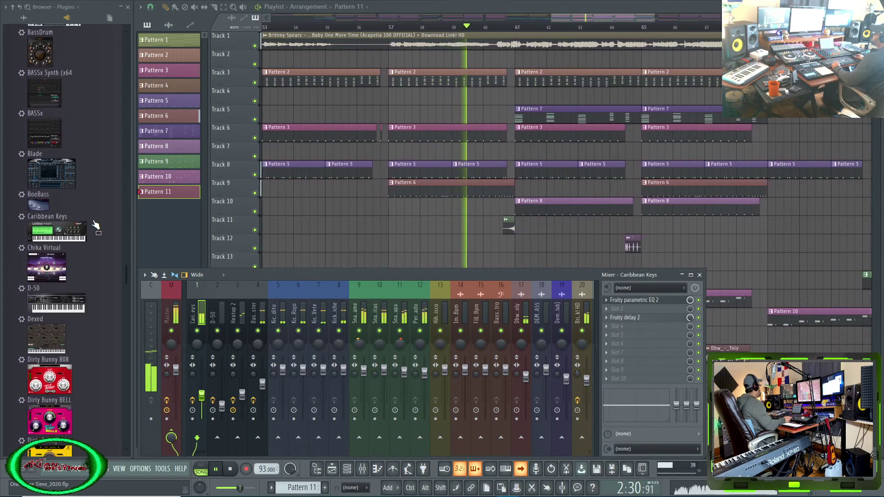
{"action": "scroll", "coordinate": [95, 224], "scroll_direction": "down", "scroll_amount": 5}
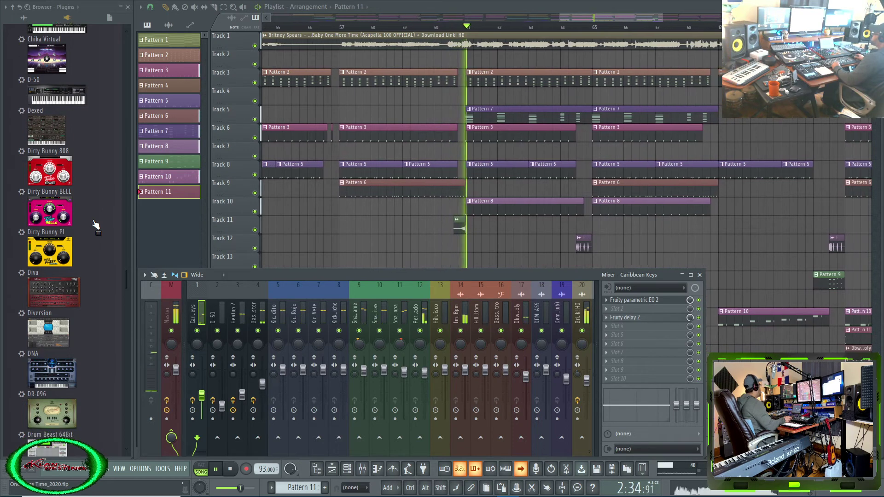
{"action": "scroll", "coordinate": [96, 225], "scroll_direction": "down", "scroll_amount": 3}
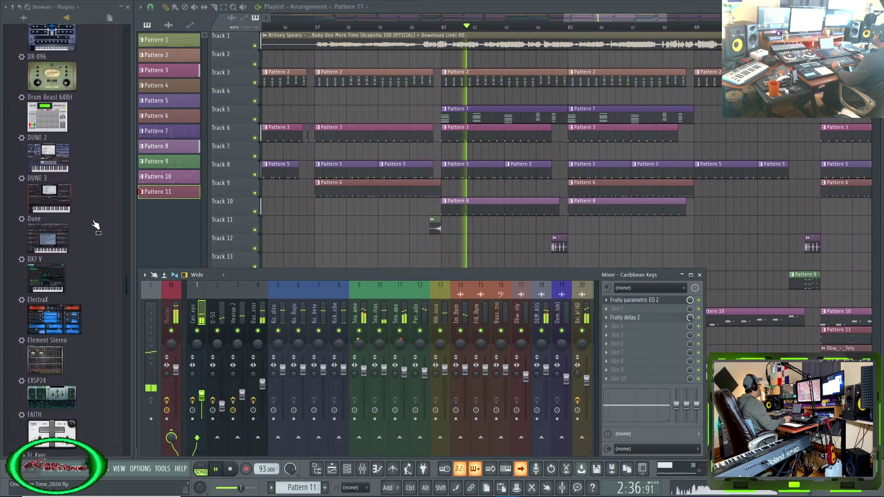
{"action": "scroll", "coordinate": [95, 224], "scroll_direction": "down", "scroll_amount": 3}
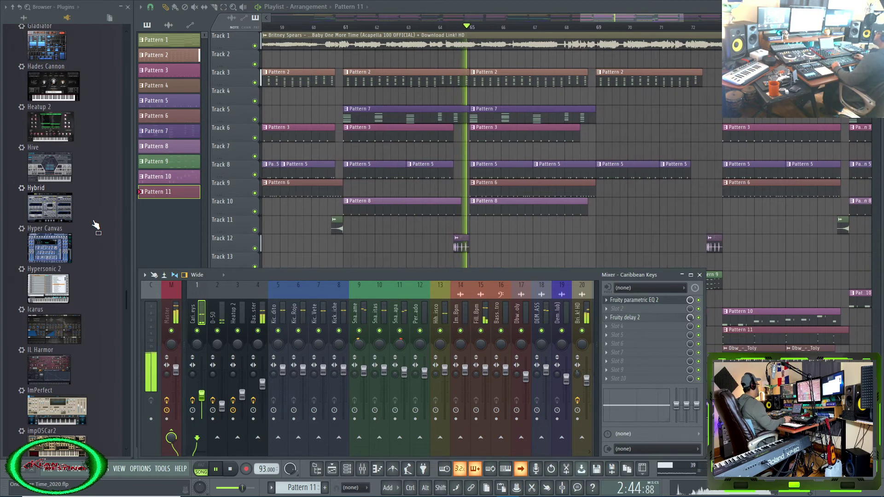
{"action": "scroll", "coordinate": [96, 225], "scroll_direction": "down", "scroll_amount": 4}
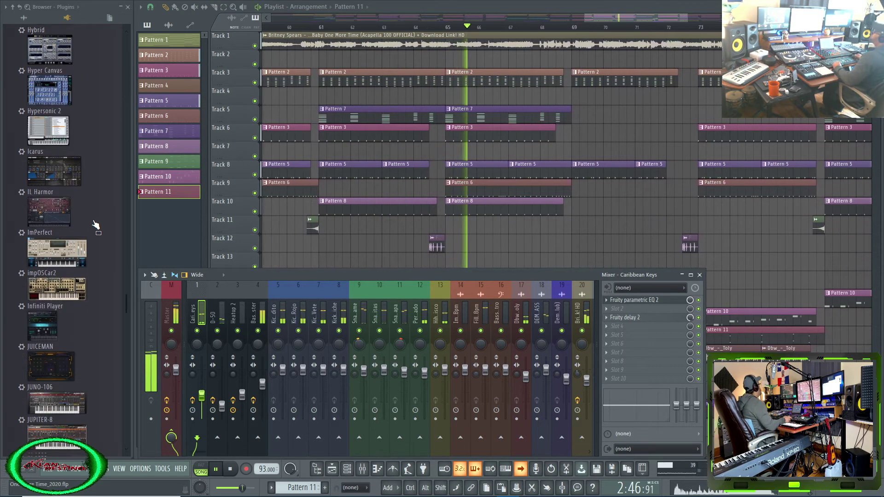
{"action": "scroll", "coordinate": [96, 224], "scroll_direction": "down", "scroll_amount": 6}
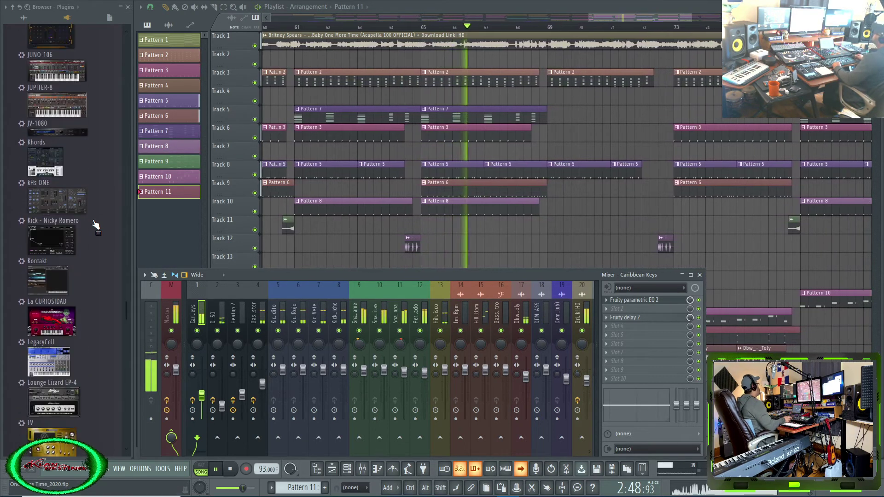
{"action": "scroll", "coordinate": [96, 224], "scroll_direction": "down", "scroll_amount": 4}
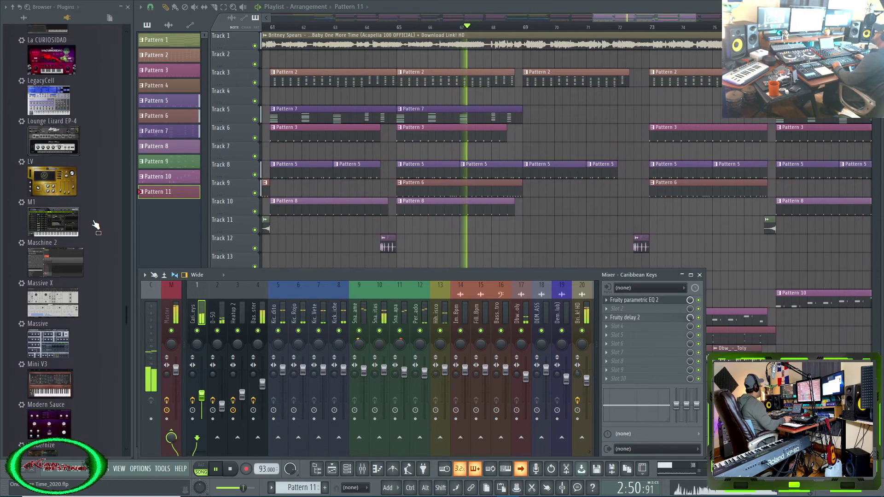
{"action": "scroll", "coordinate": [95, 225], "scroll_direction": "down", "scroll_amount": 8}
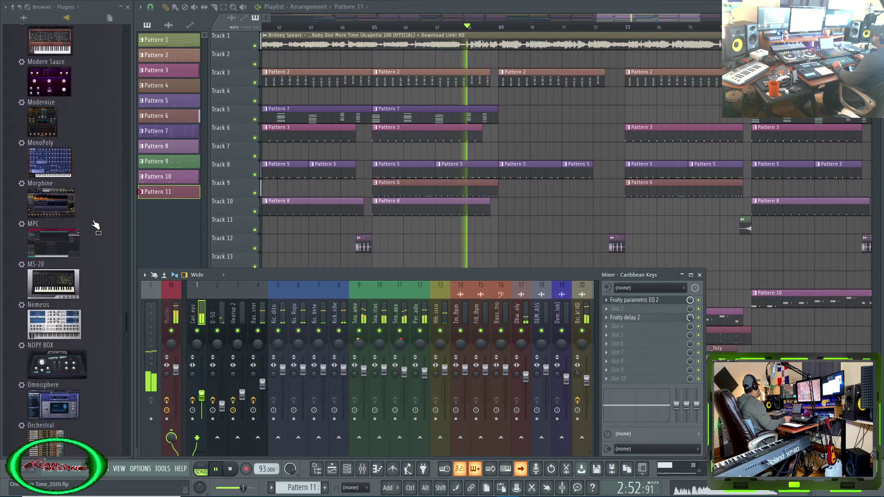
{"action": "scroll", "coordinate": [95, 224], "scroll_direction": "down", "scroll_amount": 6}
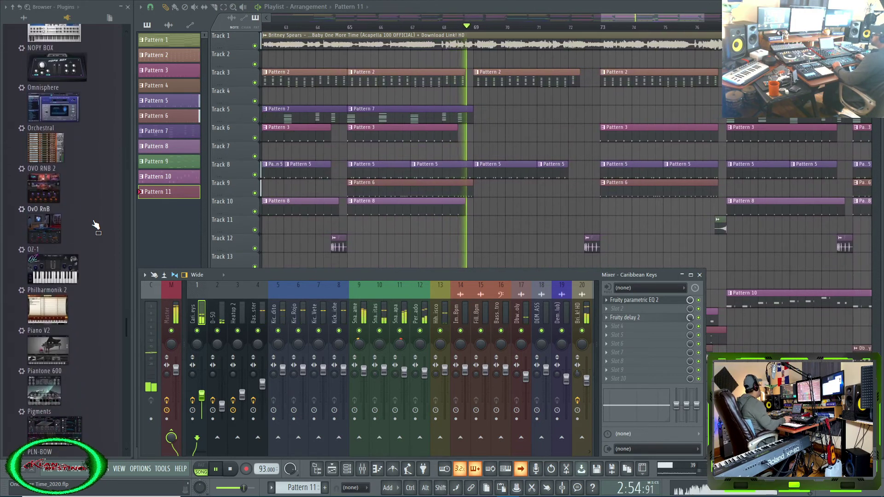
{"action": "scroll", "coordinate": [96, 225], "scroll_direction": "down", "scroll_amount": 3}
{"action": "scroll", "coordinate": [95, 224], "scroll_direction": "down", "scroll_amount": 3}
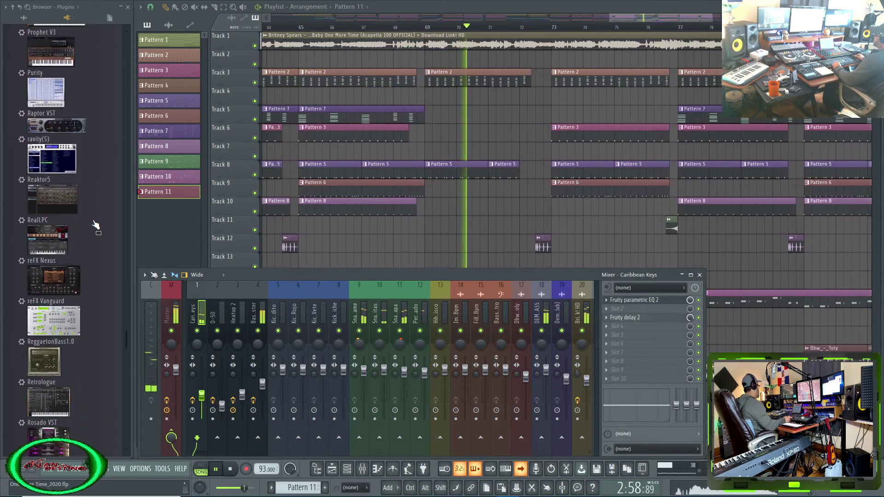
{"action": "scroll", "coordinate": [95, 224], "scroll_direction": "down", "scroll_amount": 1}
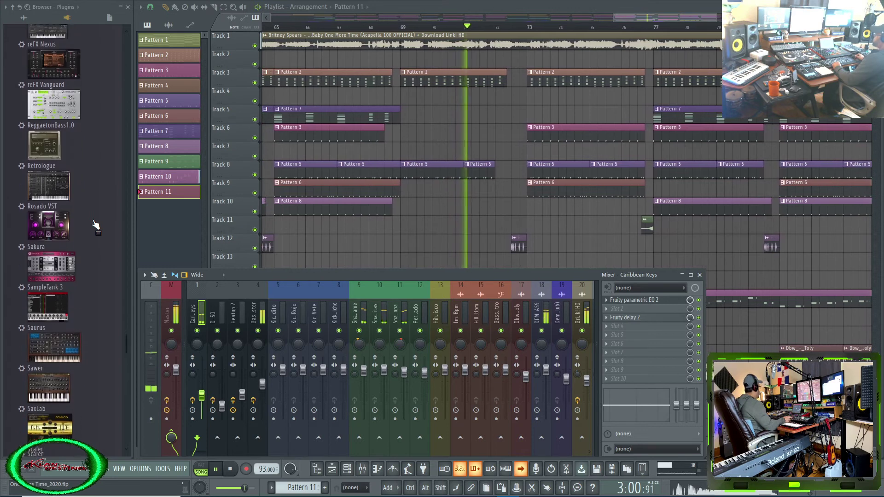
{"action": "scroll", "coordinate": [95, 224], "scroll_direction": "down", "scroll_amount": 10}
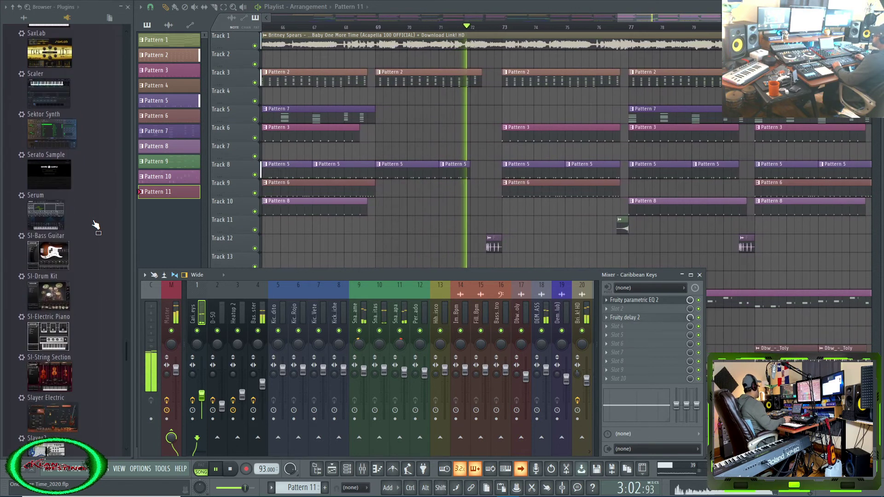
{"action": "scroll", "coordinate": [95, 224], "scroll_direction": "down", "scroll_amount": 2}
{"action": "scroll", "coordinate": [95, 224], "scroll_direction": "down", "scroll_amount": 2}
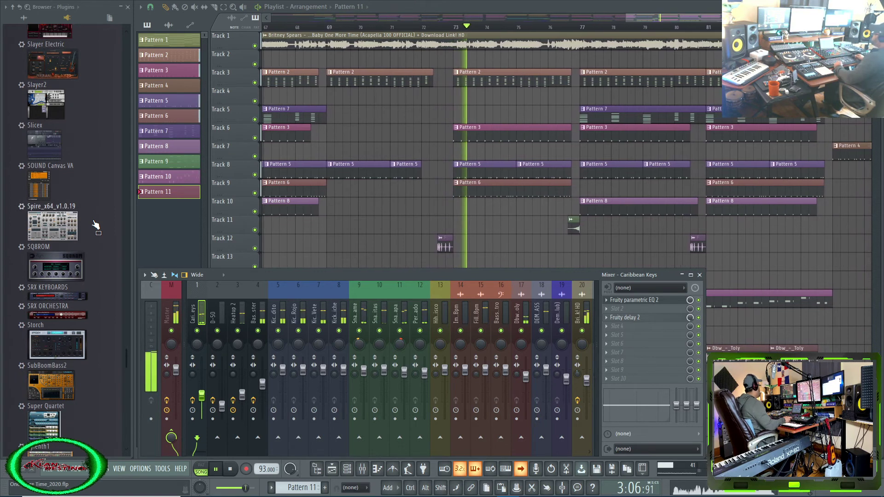
{"action": "scroll", "coordinate": [95, 224], "scroll_direction": "down", "scroll_amount": 8}
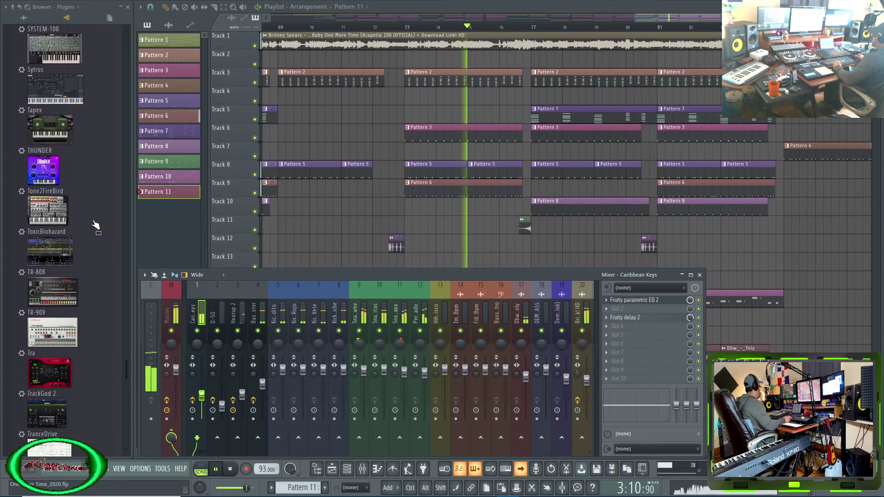
{"action": "scroll", "coordinate": [95, 224], "scroll_direction": "down", "scroll_amount": 3}
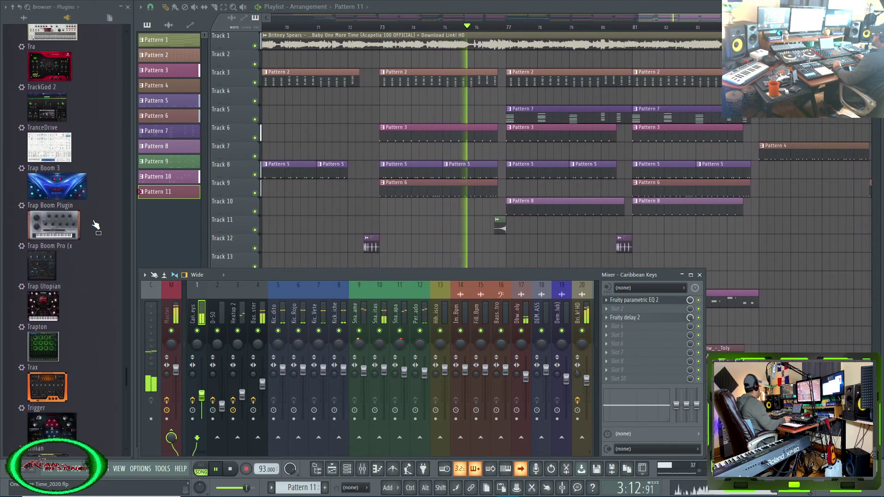
{"action": "scroll", "coordinate": [95, 224], "scroll_direction": "down", "scroll_amount": 5}
{"action": "scroll", "coordinate": [95, 224], "scroll_direction": "down", "scroll_amount": 4}
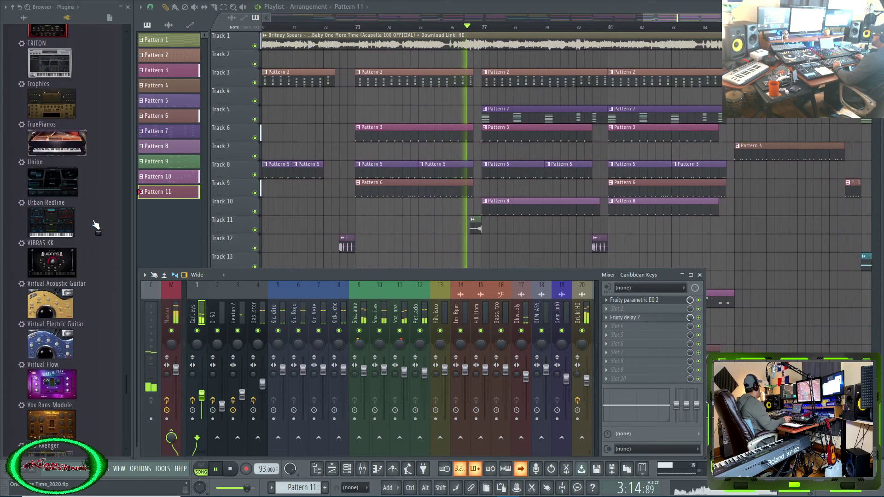
{"action": "scroll", "coordinate": [95, 225], "scroll_direction": "down", "scroll_amount": 2}
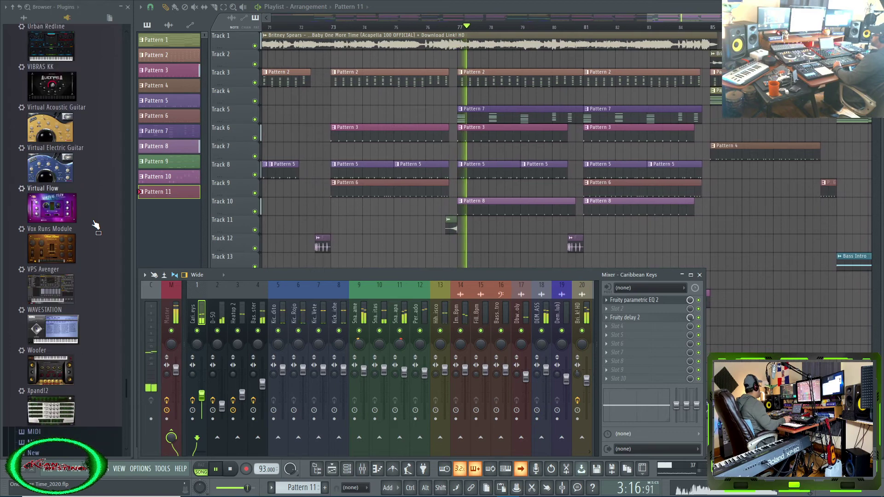
Look back up through the favorite plugins in the browser from Xpand!2 to Caribbean Keys
{"action": "scroll", "coordinate": [96, 224], "scroll_direction": "up", "scroll_amount": 5}
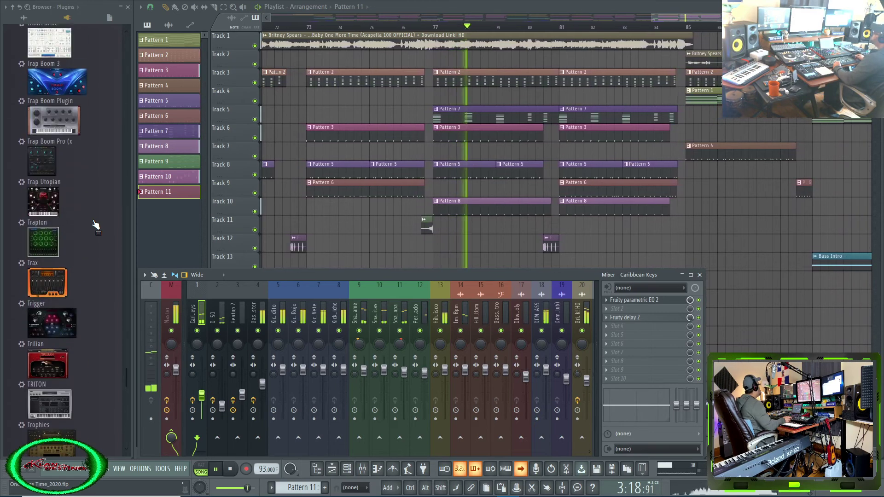
{"action": "left_click_drag", "start_coordinate": [127, 378], "coordinate": [126, 373]}
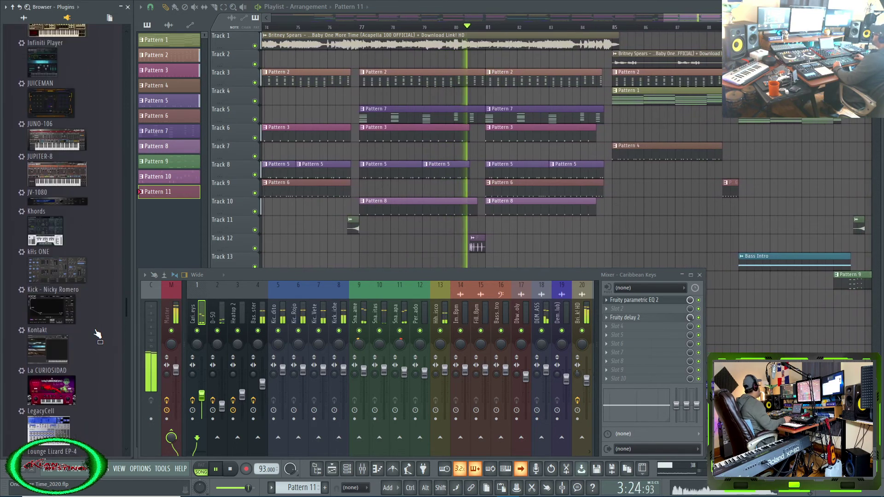
{"action": "scroll", "coordinate": [97, 334], "scroll_direction": "up", "scroll_amount": 5}
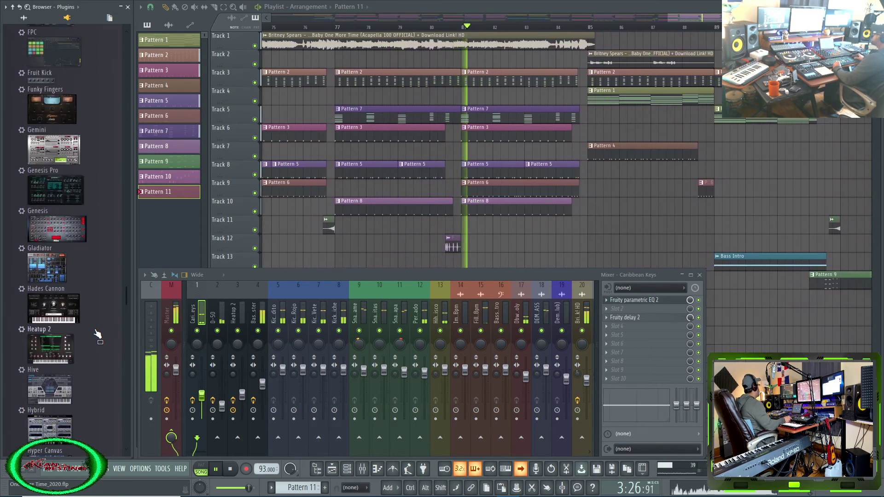
{"action": "scroll", "coordinate": [97, 334], "scroll_direction": "up", "scroll_amount": 5}
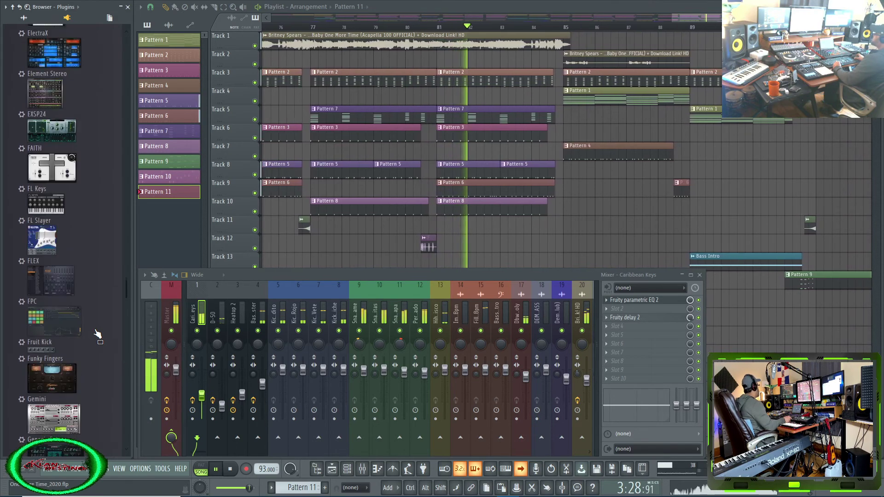
{"action": "scroll", "coordinate": [97, 334], "scroll_direction": "up", "scroll_amount": 5}
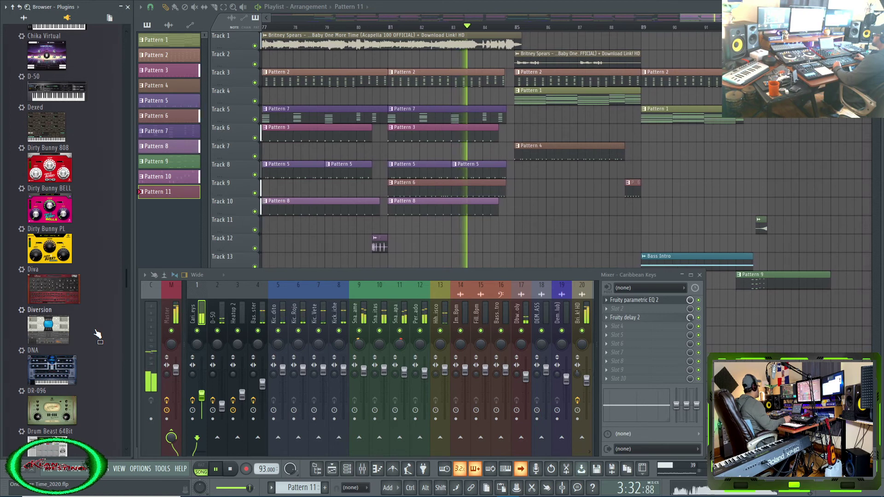
{"action": "scroll", "coordinate": [97, 334], "scroll_direction": "up", "scroll_amount": 2}
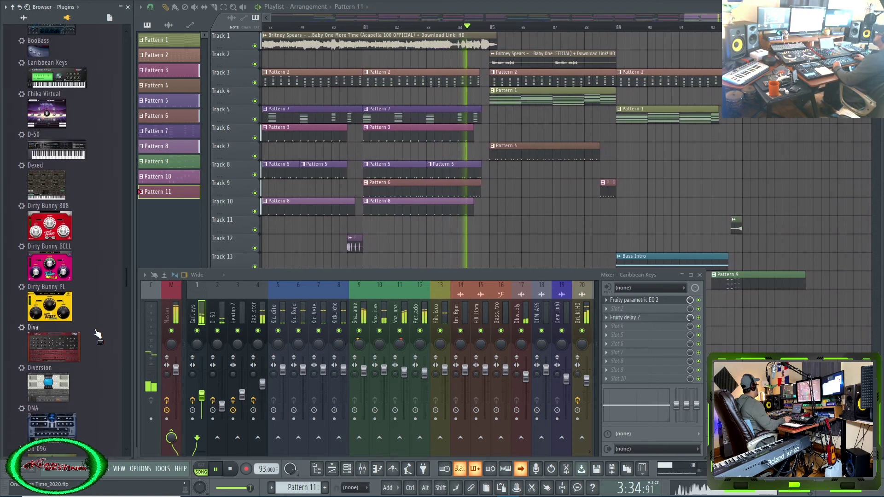
{"action": "scroll", "coordinate": [97, 334], "scroll_direction": "down", "scroll_amount": 2}
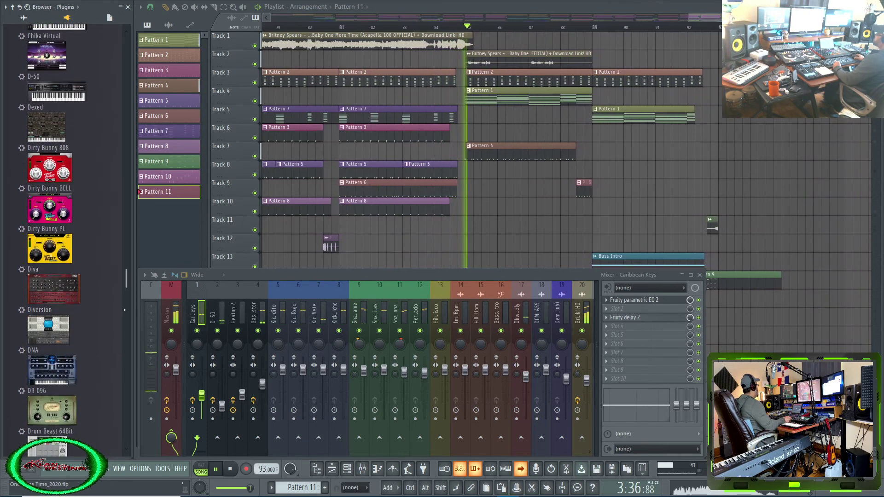
{"action": "scroll", "coordinate": [53, 239], "scroll_direction": "up", "scroll_amount": 1}
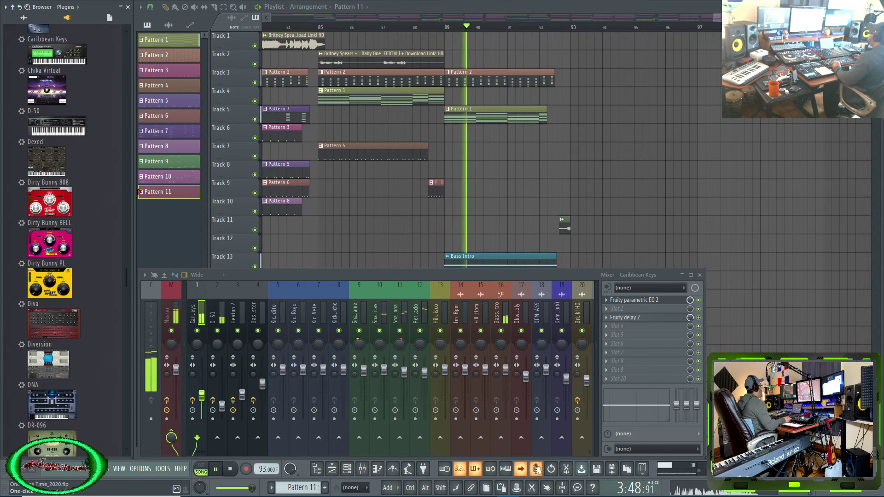
Turn off playlist auto-scrolling, hide the mixer to show the whole arrangement across all tracks, and stop playback
{"action": "left_click", "coordinate": [522, 469]}
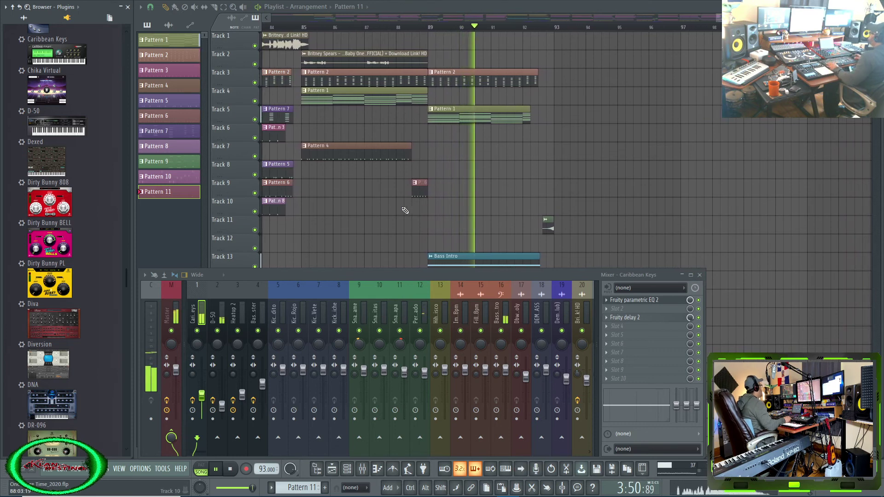
{"action": "key", "text": "F9"}
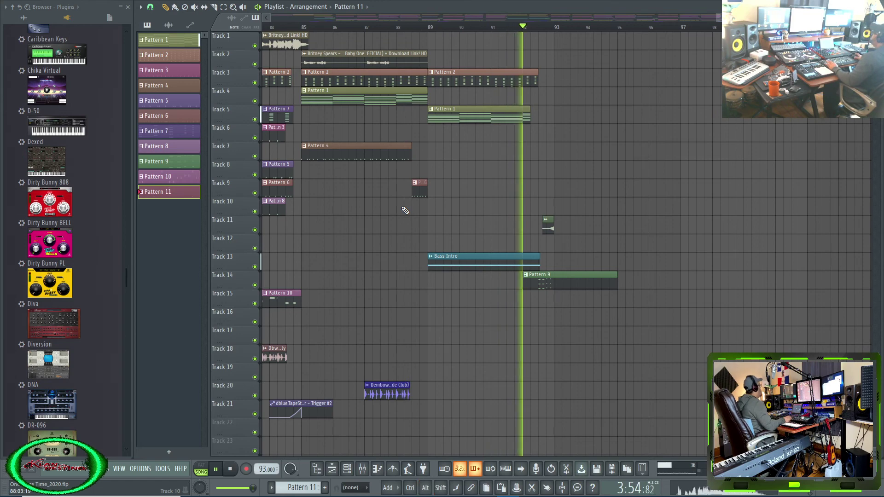
{"action": "left_click_drag", "start_coordinate": [722, 18], "coordinate": [121, 65]}
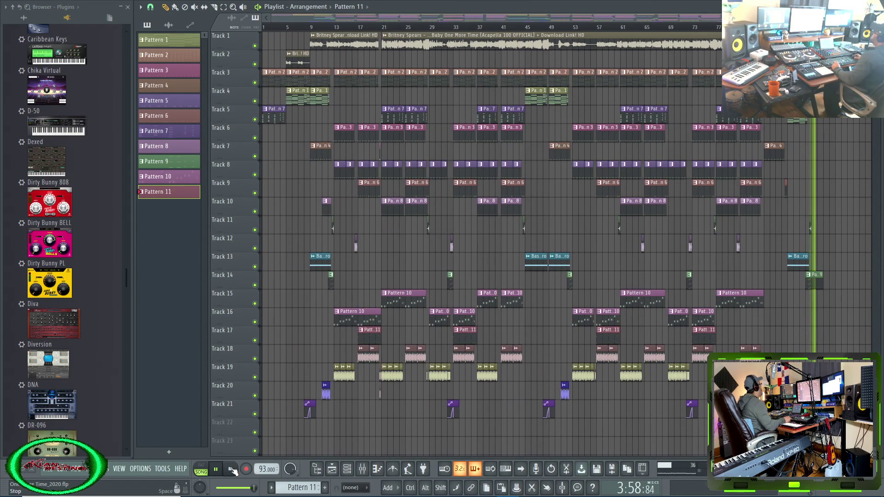
{"action": "key", "text": "space"}
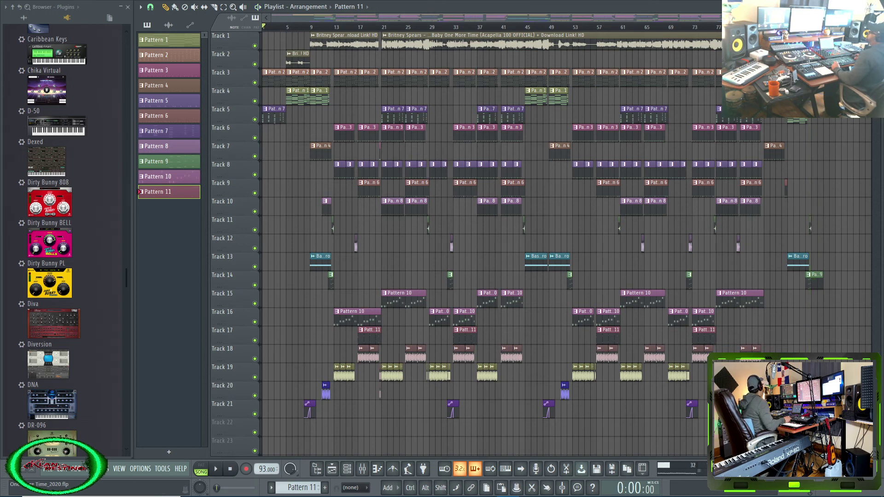